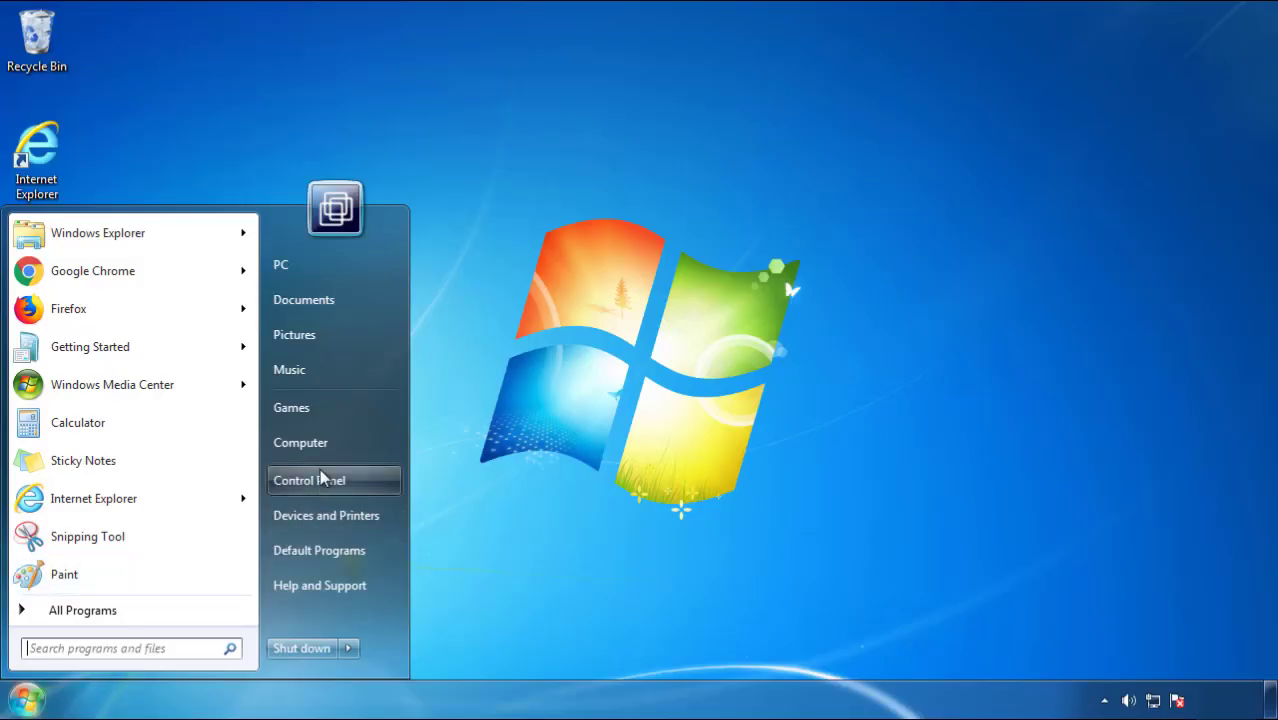
Open Control Panel's installed programs list sorted by install date, newest first.
{"action": "left_click", "coordinate": [320, 478]}
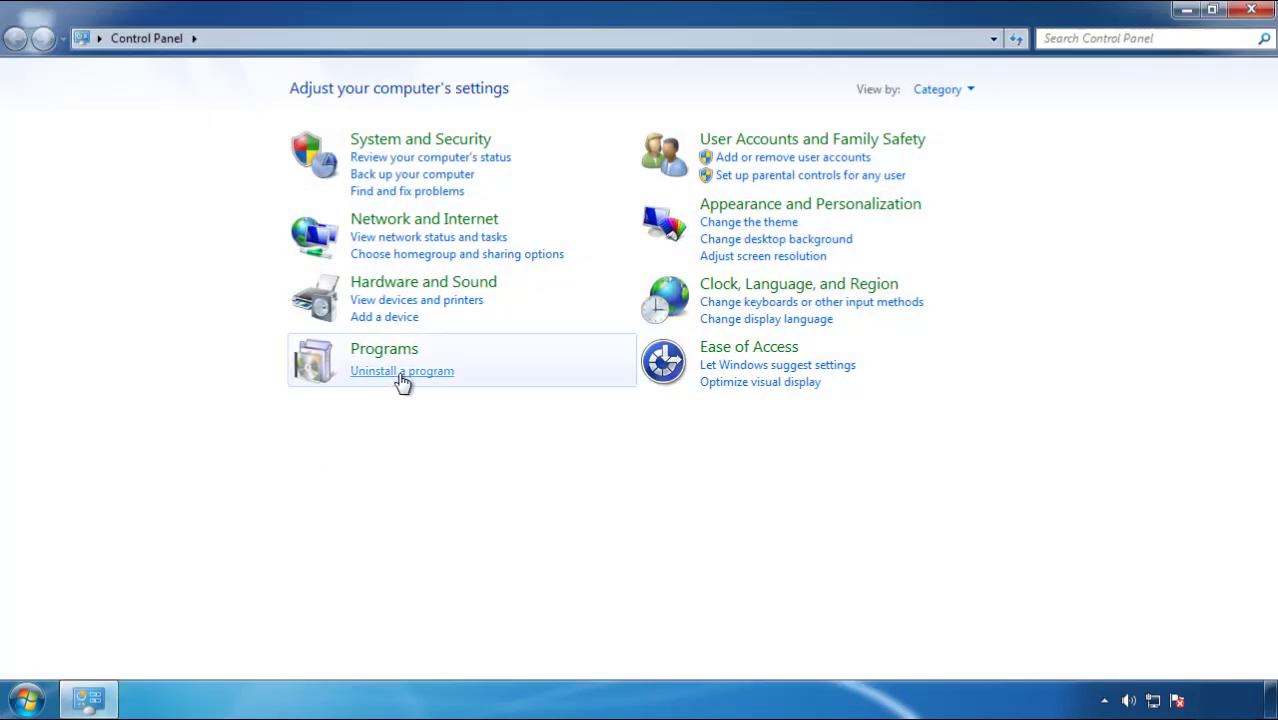
{"action": "left_click", "coordinate": [401, 377]}
{"action": "left_click", "coordinate": [750, 190]}
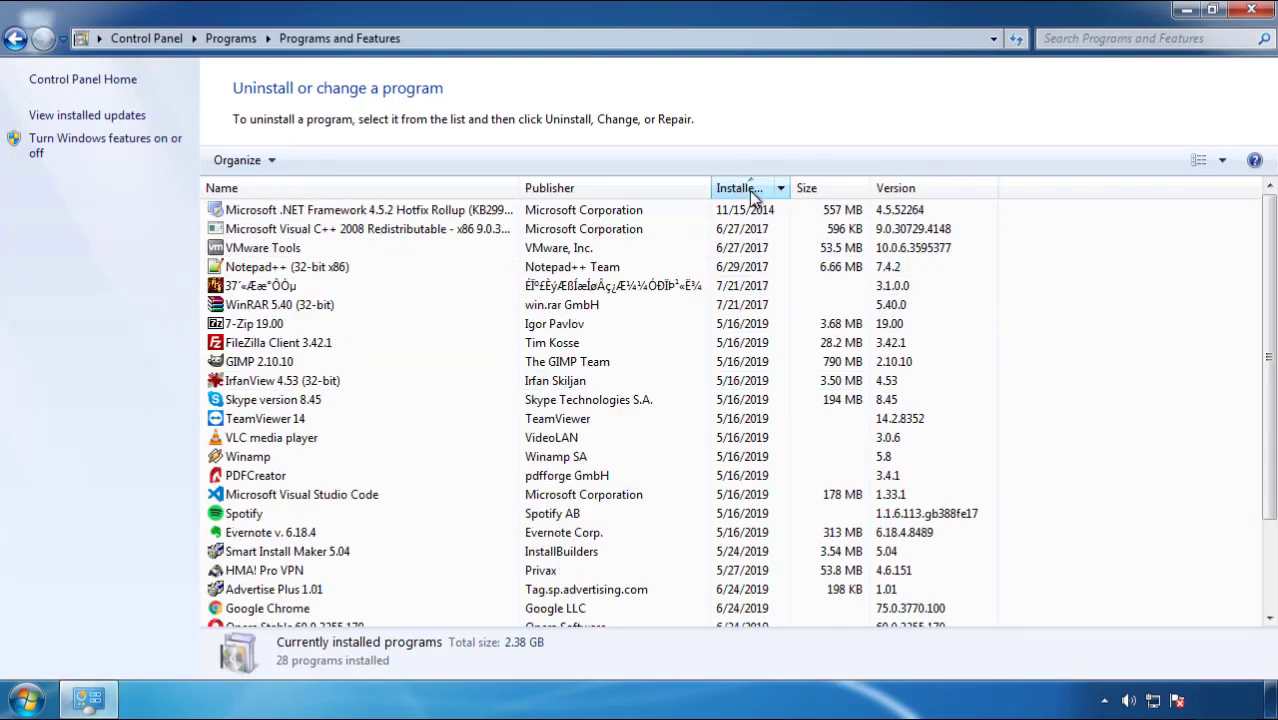
{"action": "left_click", "coordinate": [751, 192]}
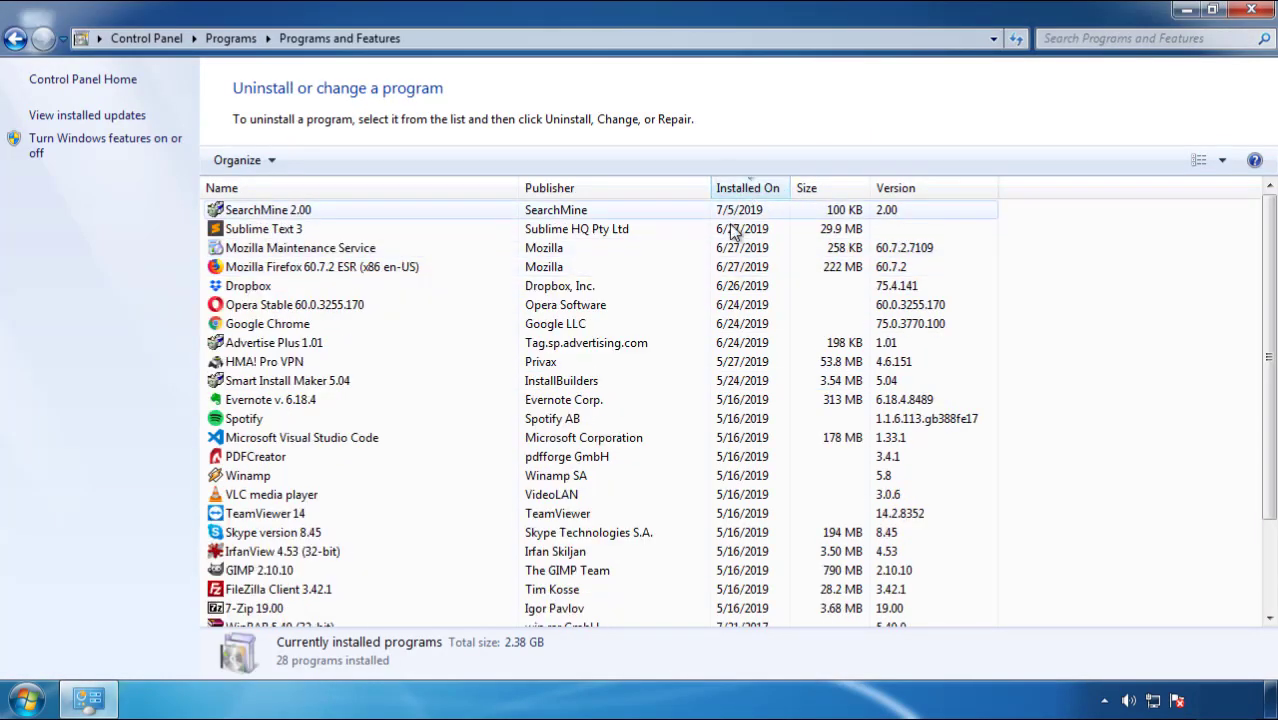
Uninstall SearchMine 2.00 and finish its removal wizard.
{"action": "left_click", "coordinate": [270, 212]}
{"action": "left_click", "coordinate": [318, 160]}
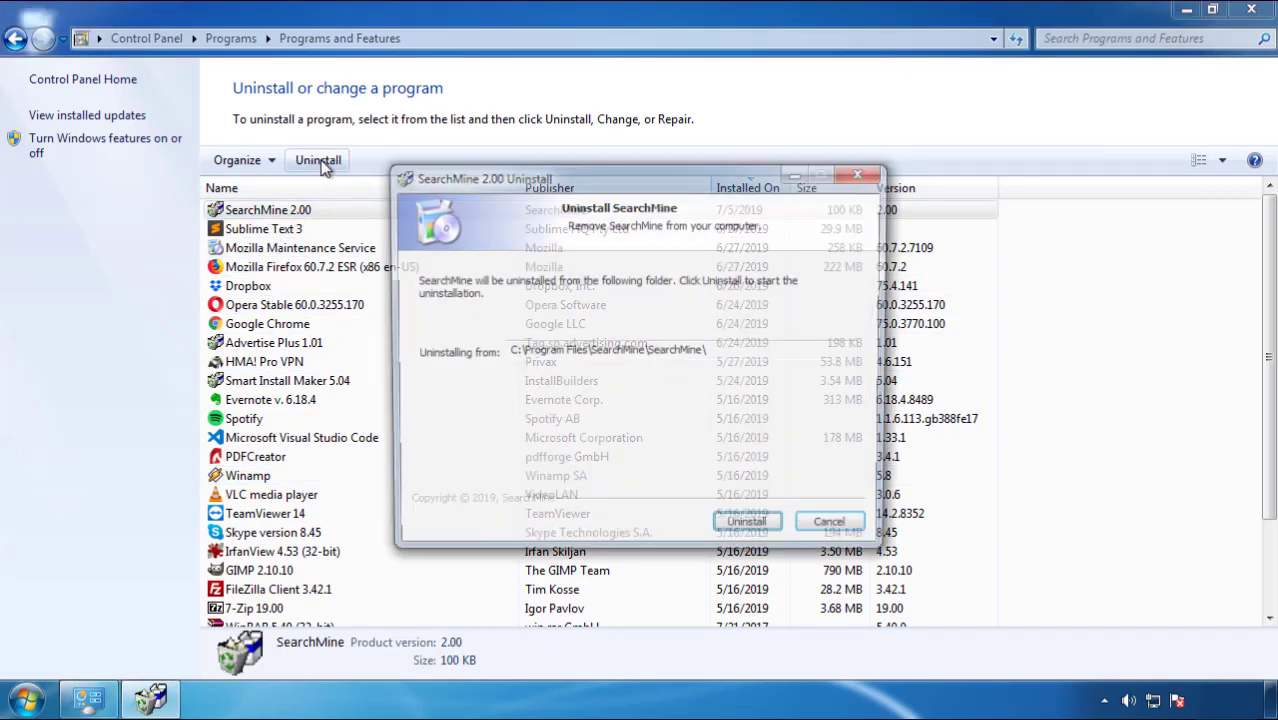
{"action": "left_click", "coordinate": [742, 529]}
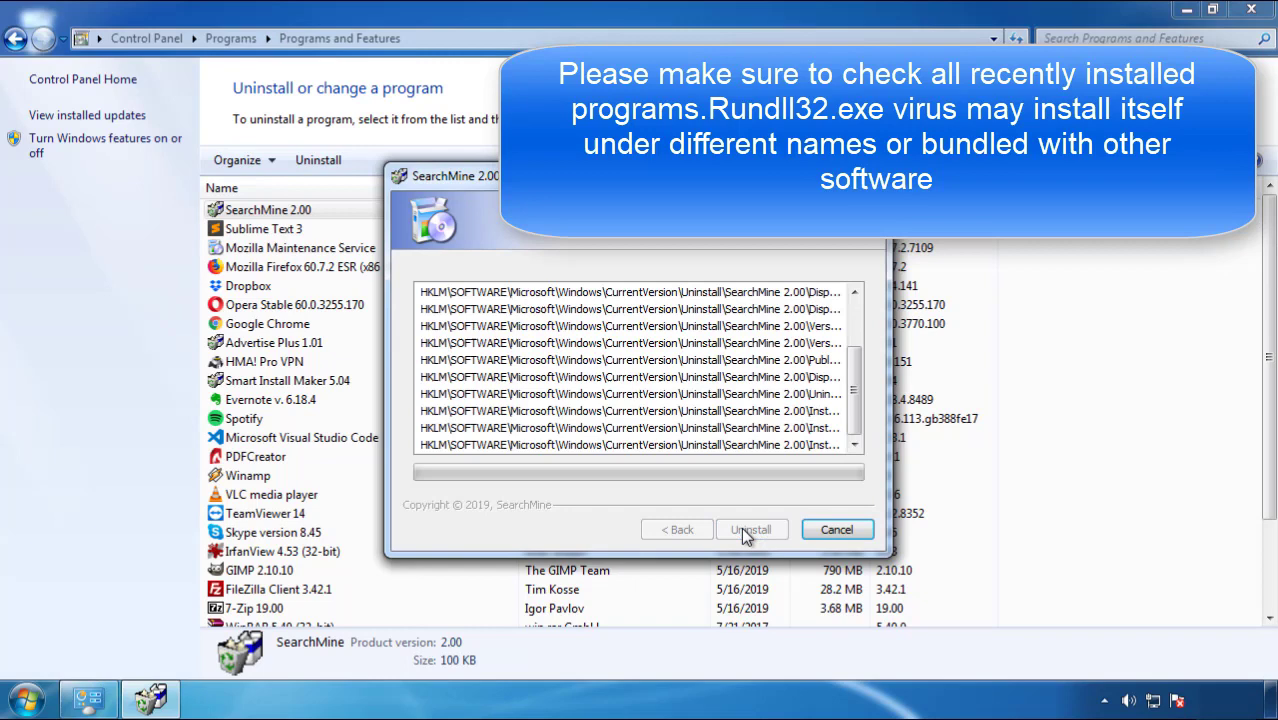
{"action": "left_click", "coordinate": [741, 527]}
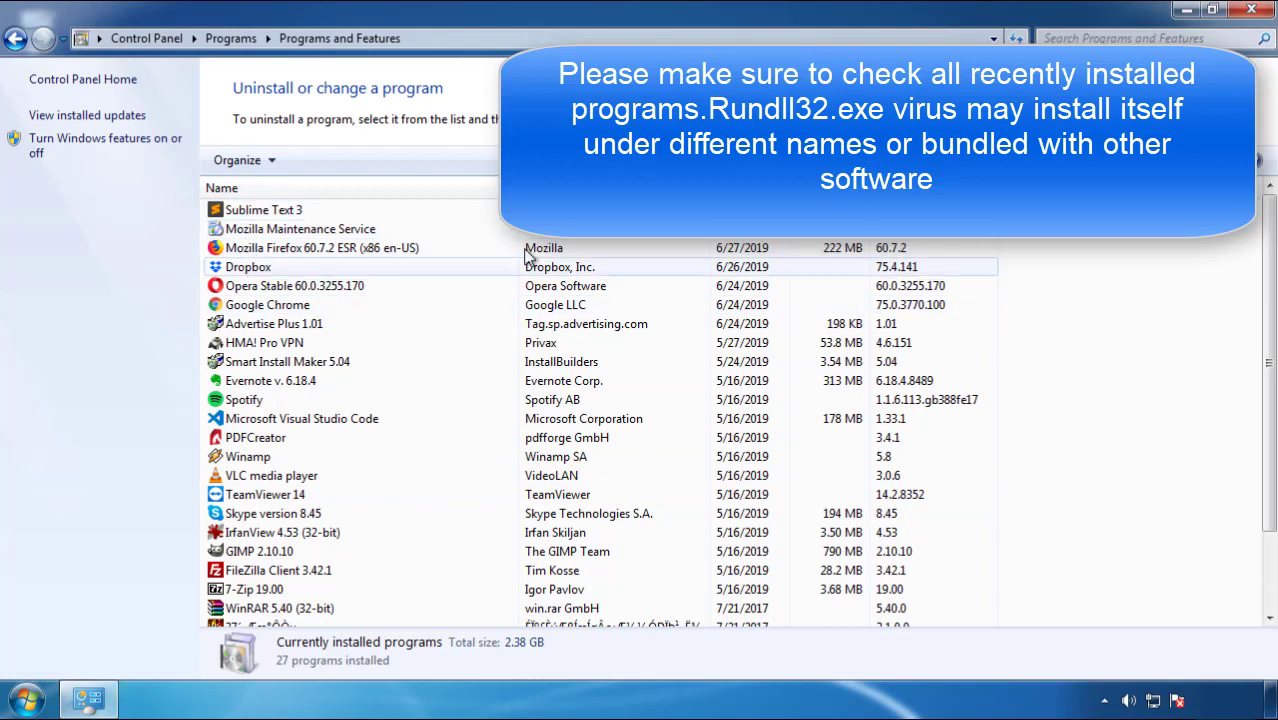
Close Programs and Features and restart the computer from the Start menu's Shut down options.
{"action": "left_click", "coordinate": [1252, 12]}
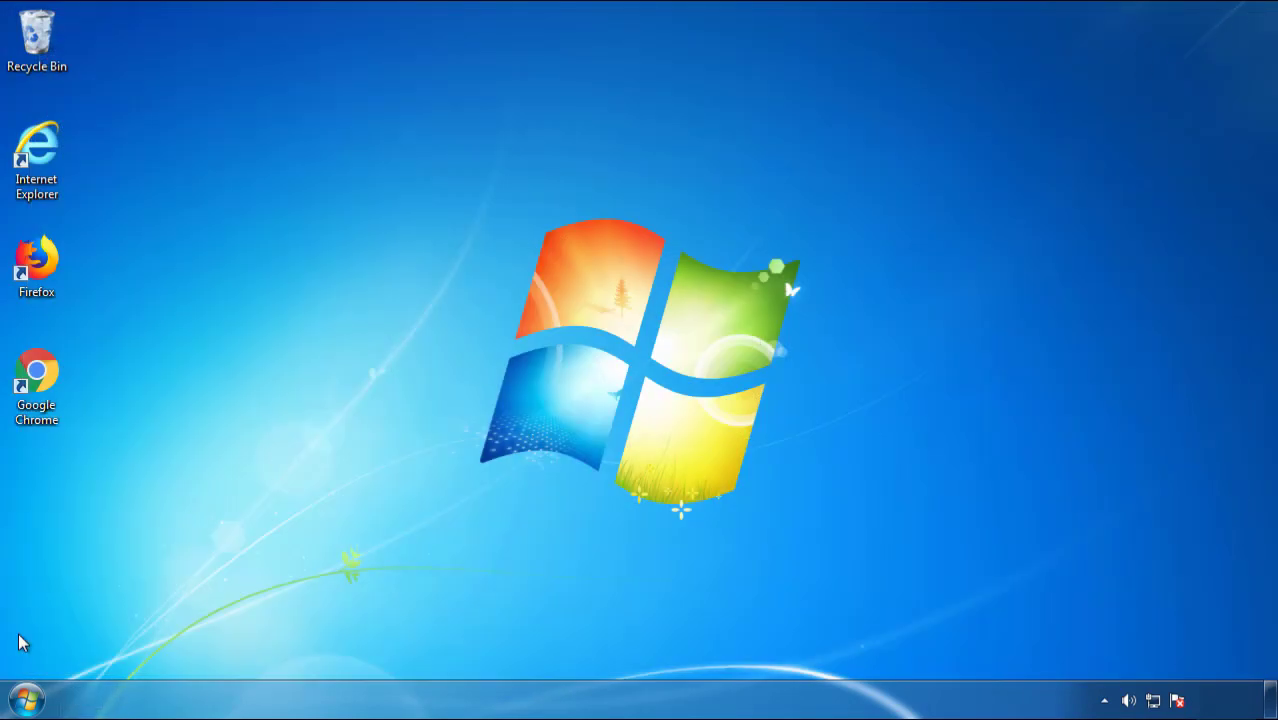
{"action": "left_click", "coordinate": [25, 699]}
{"action": "left_click", "coordinate": [348, 648]}
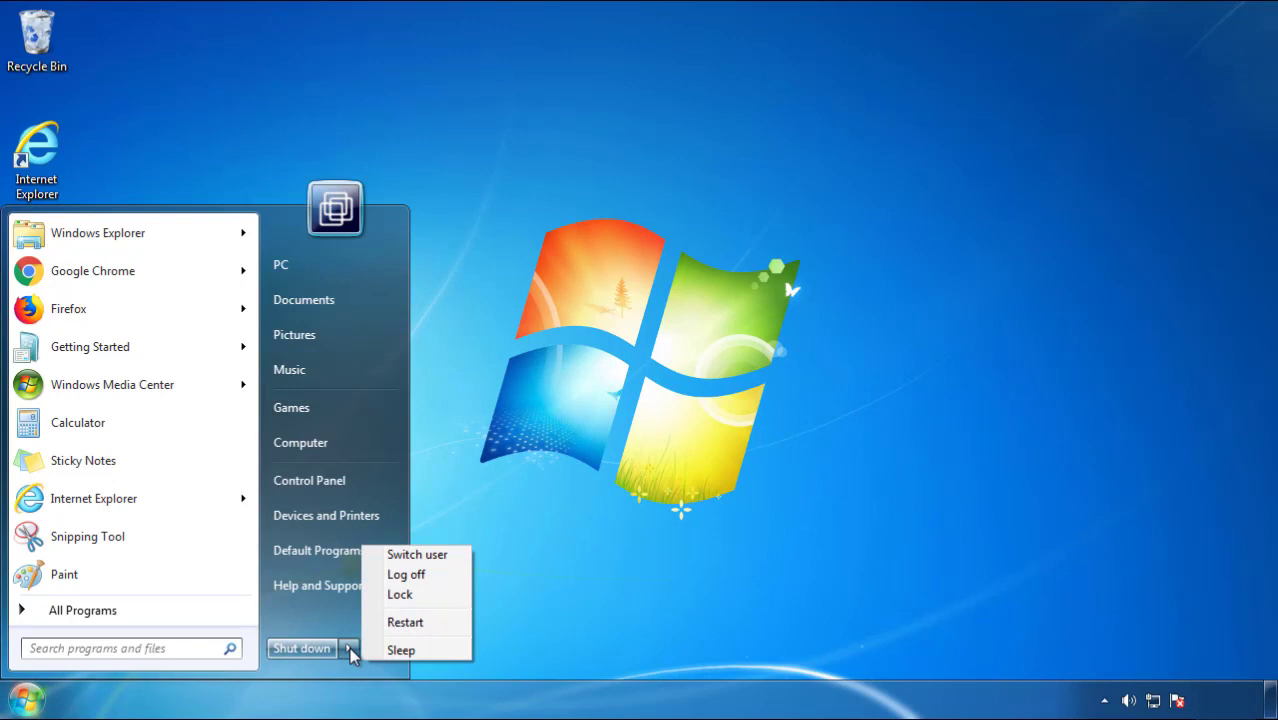
{"action": "left_click", "coordinate": [663, 560]}
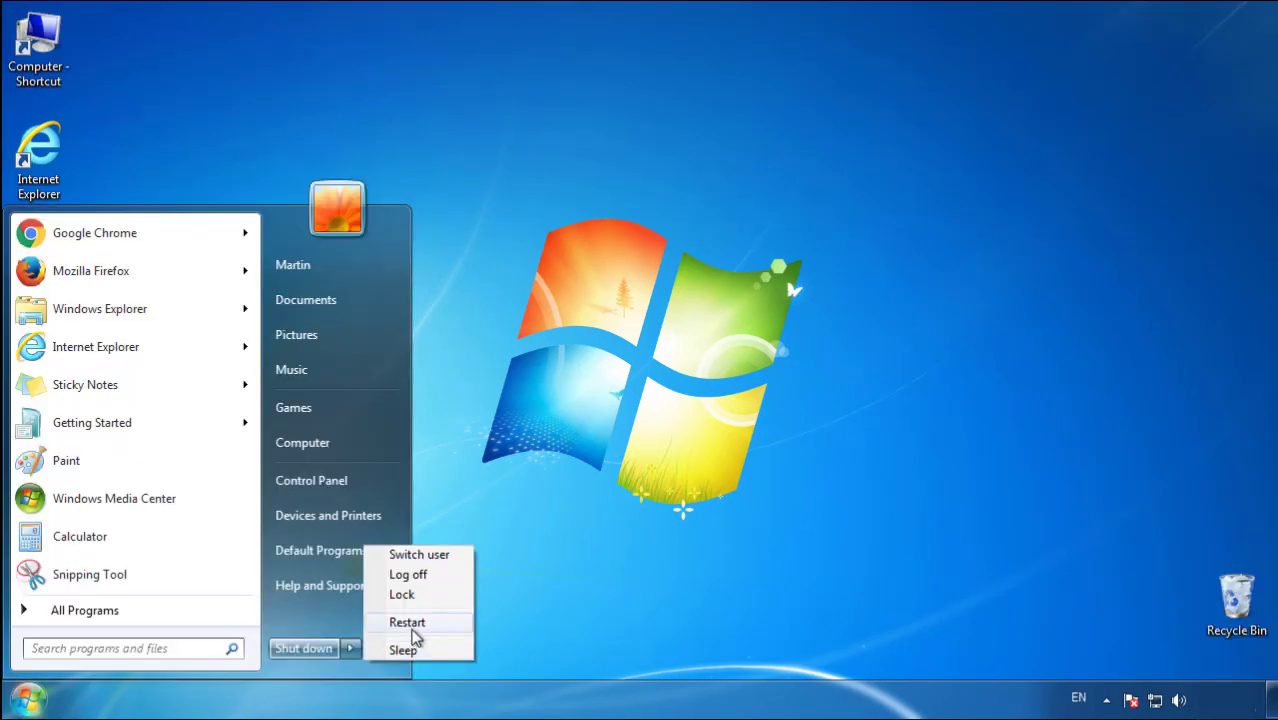
{"action": "left_click", "coordinate": [410, 625]}
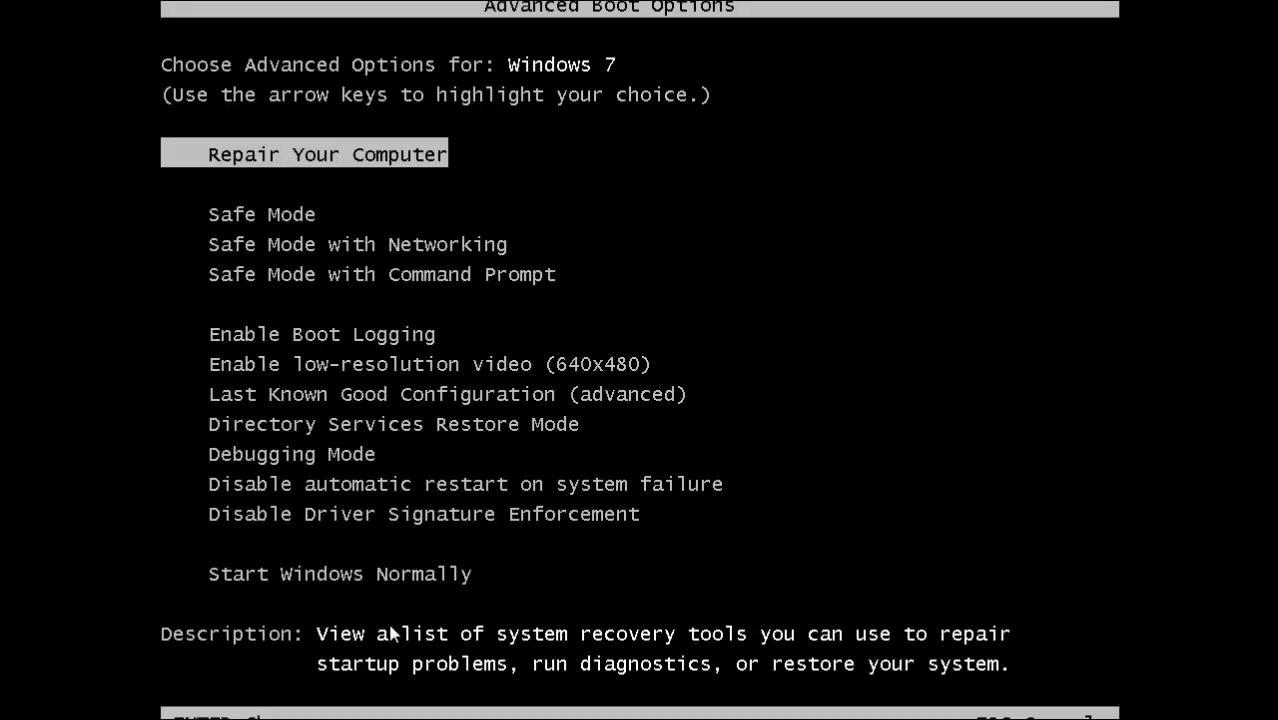
Boot into Safe Mode and launch Firefox, declining to make it the default browser.
{"action": "key", "text": "Down"}
{"action": "key", "text": "Return"}
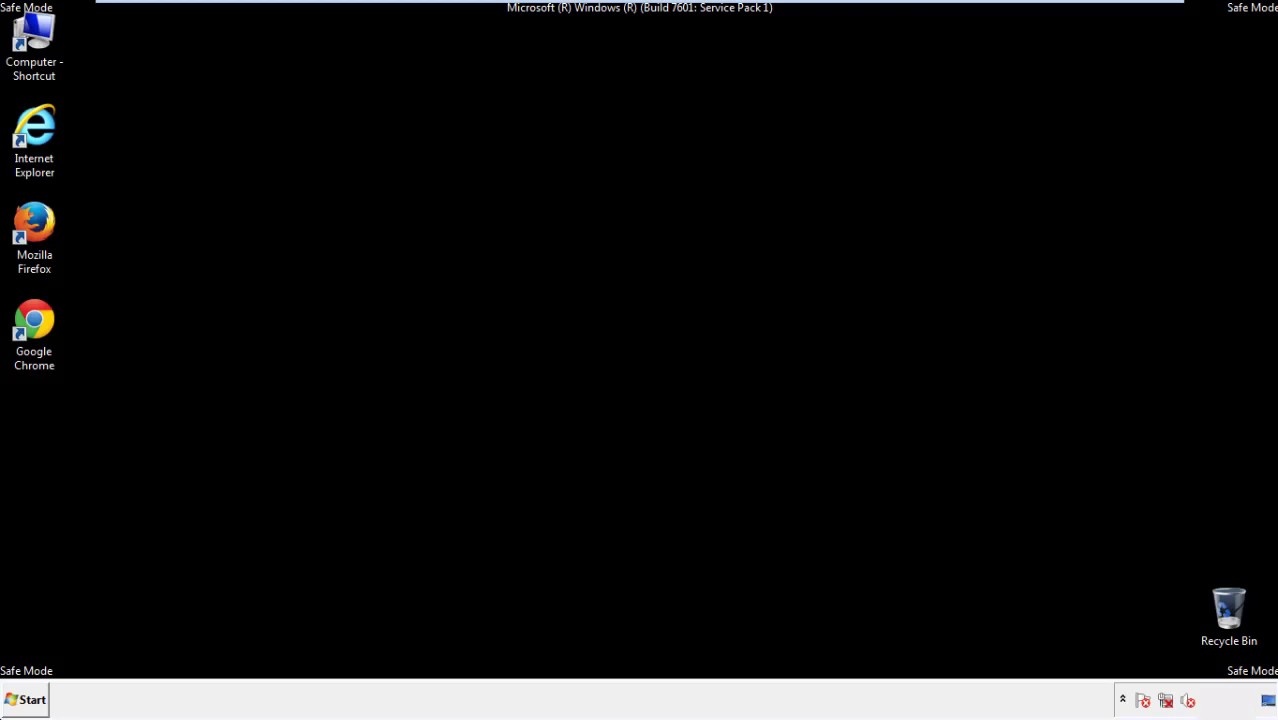
{"action": "double_click", "coordinate": [46, 234]}
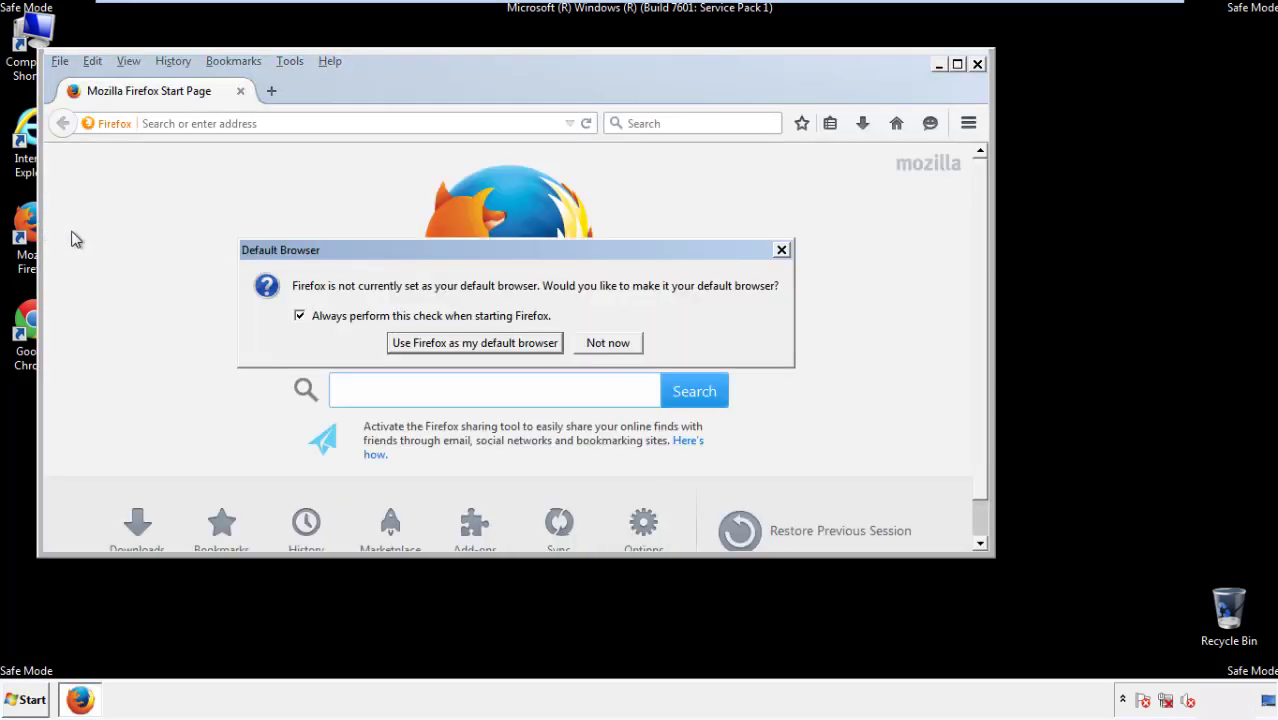
{"action": "left_click", "coordinate": [612, 343]}
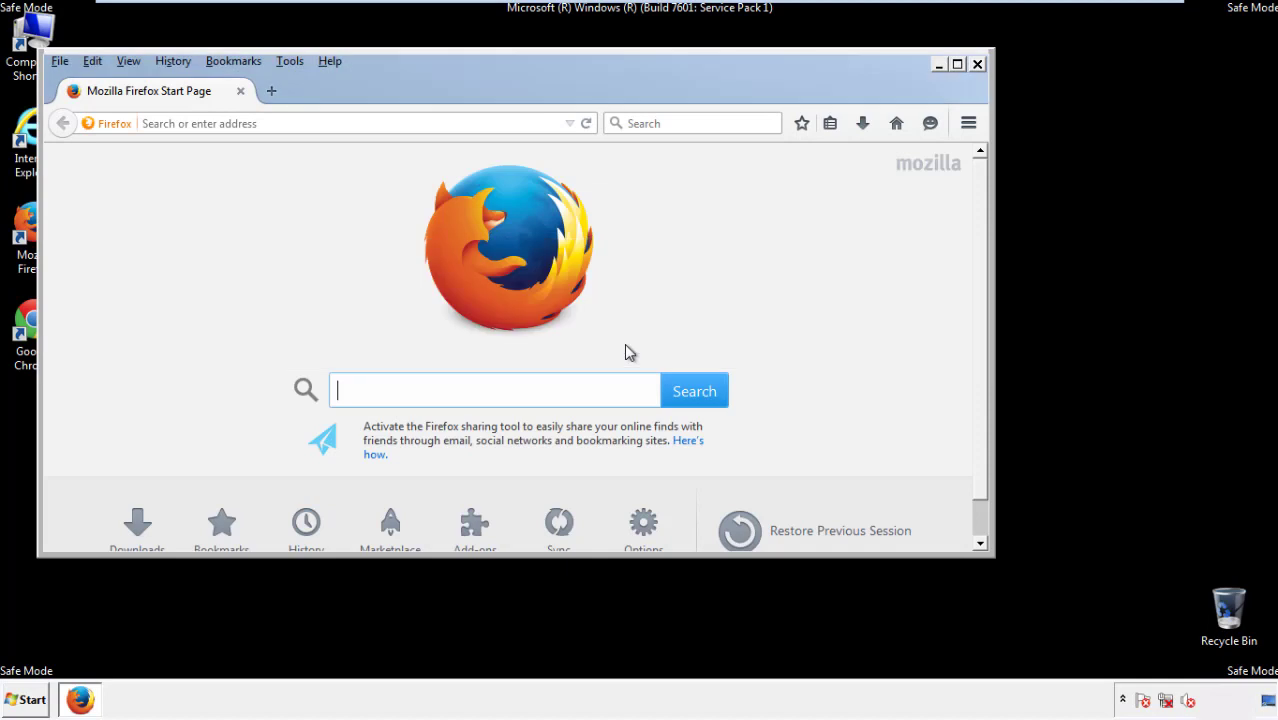
Make Firefox's Menu Bar visible.
{"action": "right_click", "coordinate": [389, 88]}
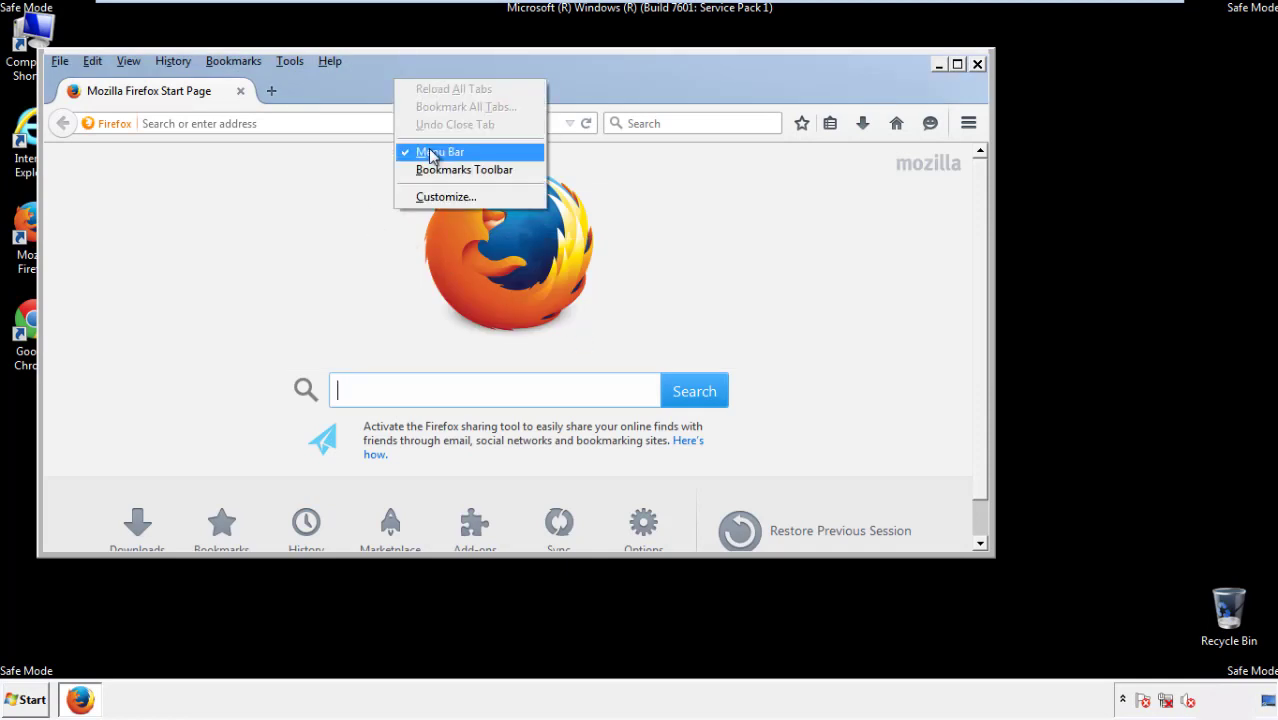
{"action": "left_click", "coordinate": [424, 149]}
{"action": "right_click", "coordinate": [404, 85]}
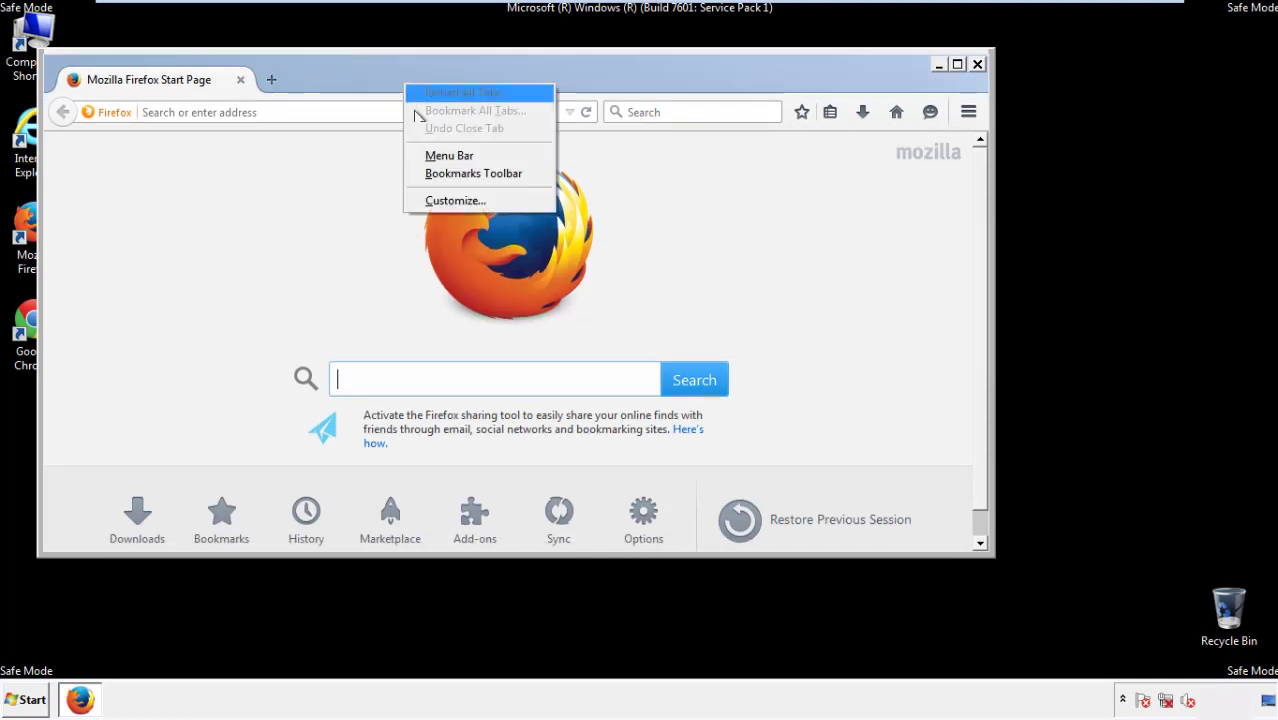
{"action": "left_click", "coordinate": [430, 158]}
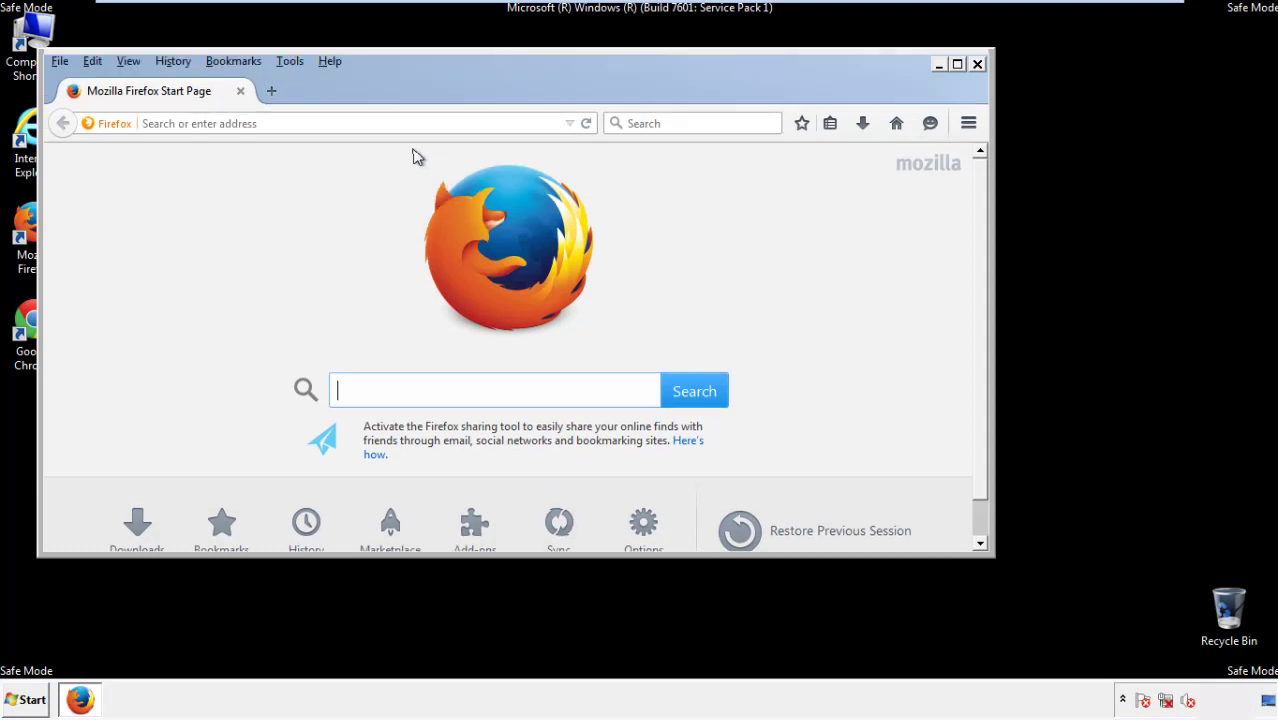
Set Clear Recent History to Everything with all items, including Offline Website Data and Site Preferences, checked.
{"action": "left_click", "coordinate": [180, 63]}
{"action": "left_click", "coordinate": [196, 100]}
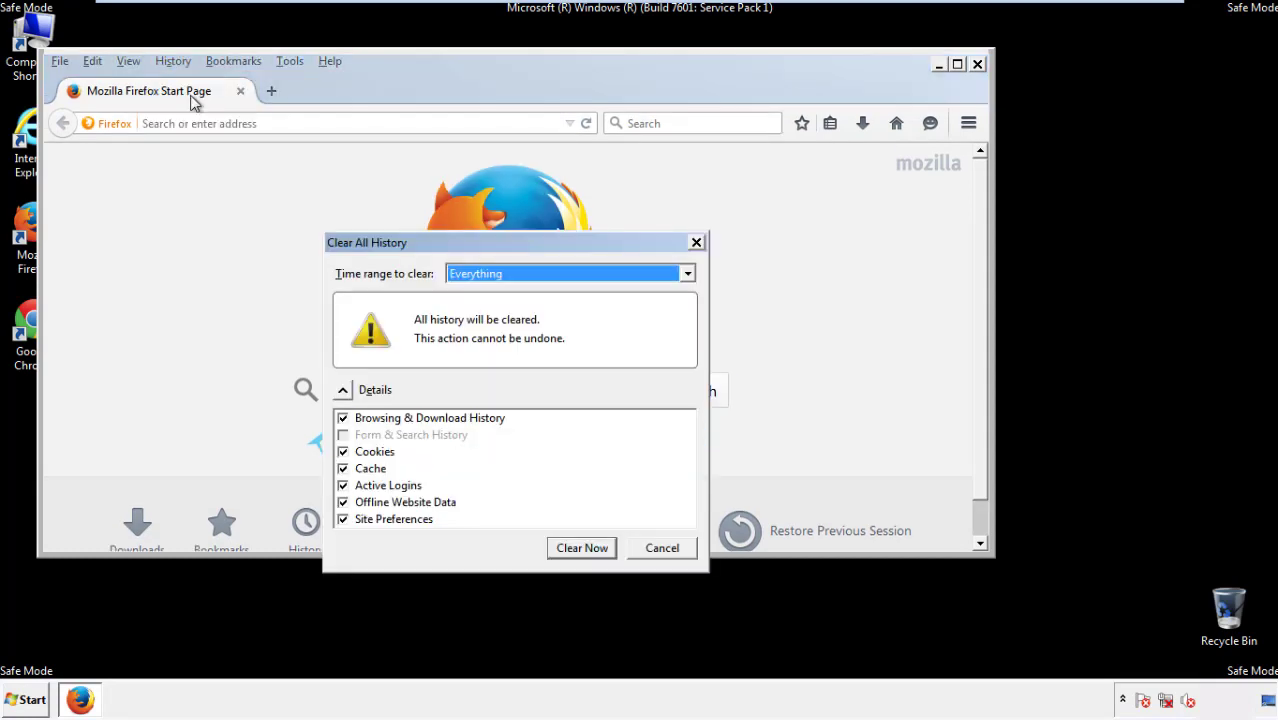
{"action": "left_click", "coordinate": [476, 278]}
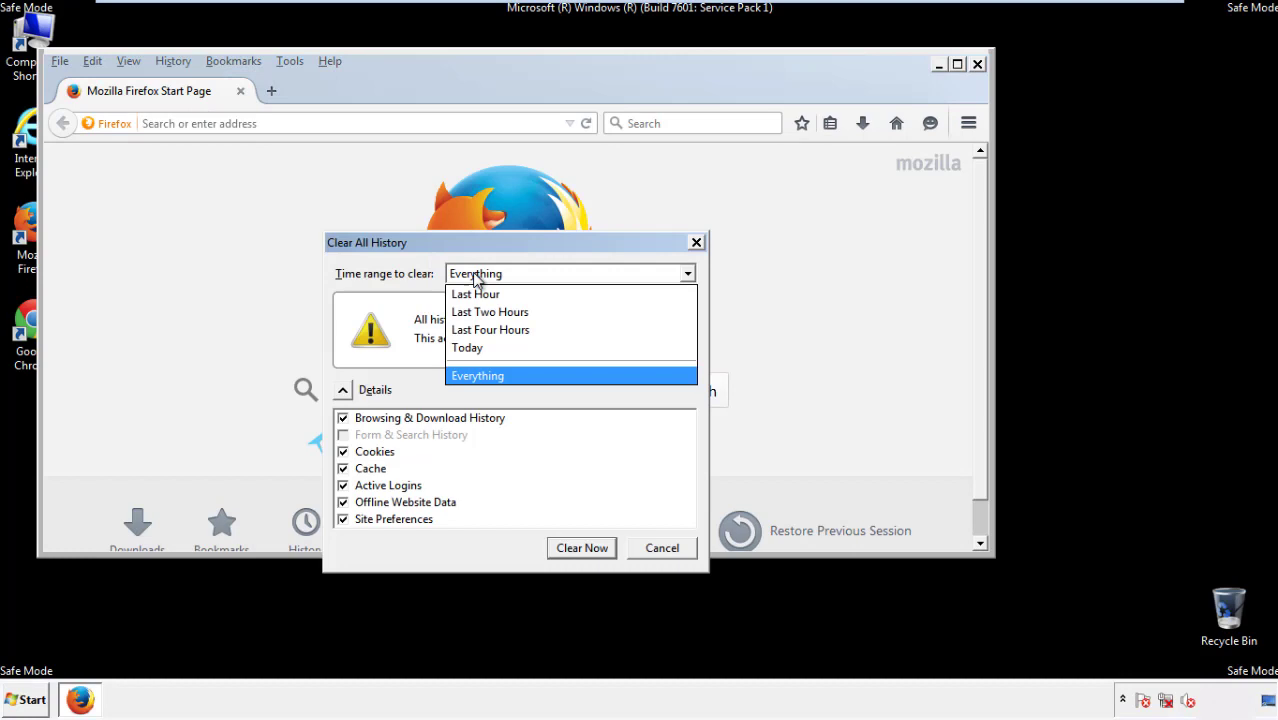
{"action": "left_click", "coordinate": [481, 375]}
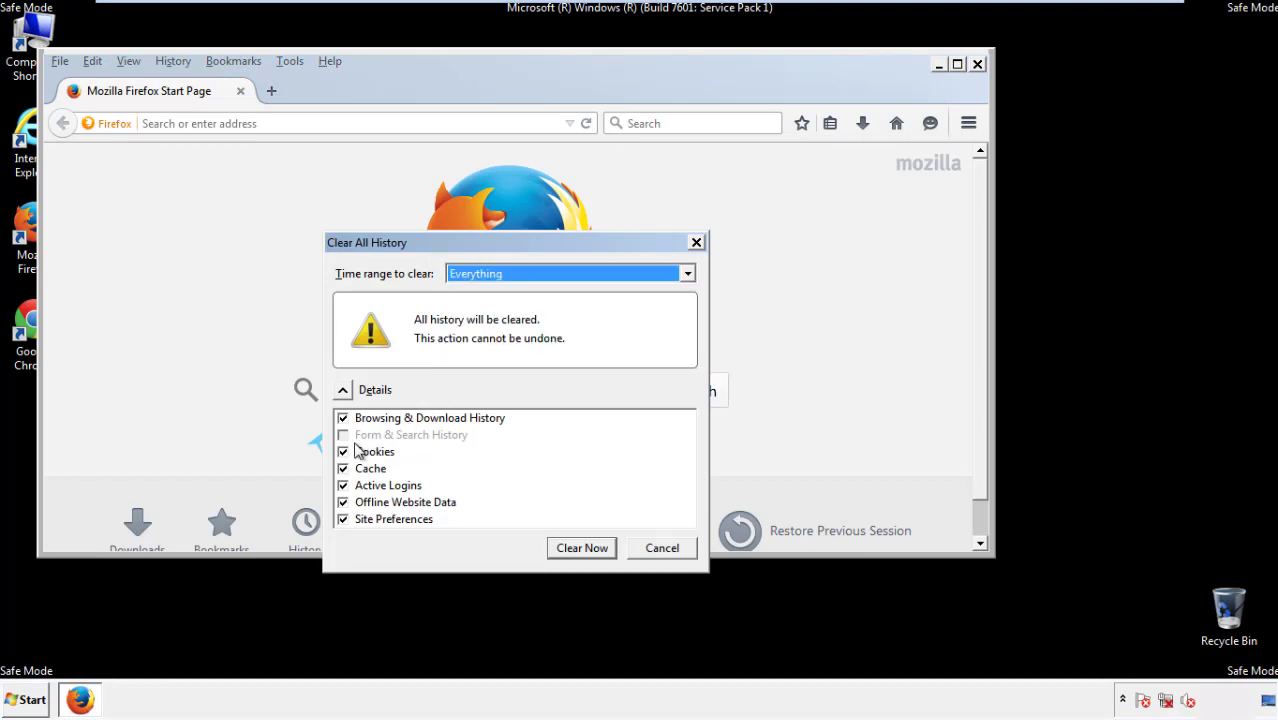
{"action": "left_click", "coordinate": [342, 502]}
{"action": "left_click", "coordinate": [342, 502]}
{"action": "left_click", "coordinate": [343, 519]}
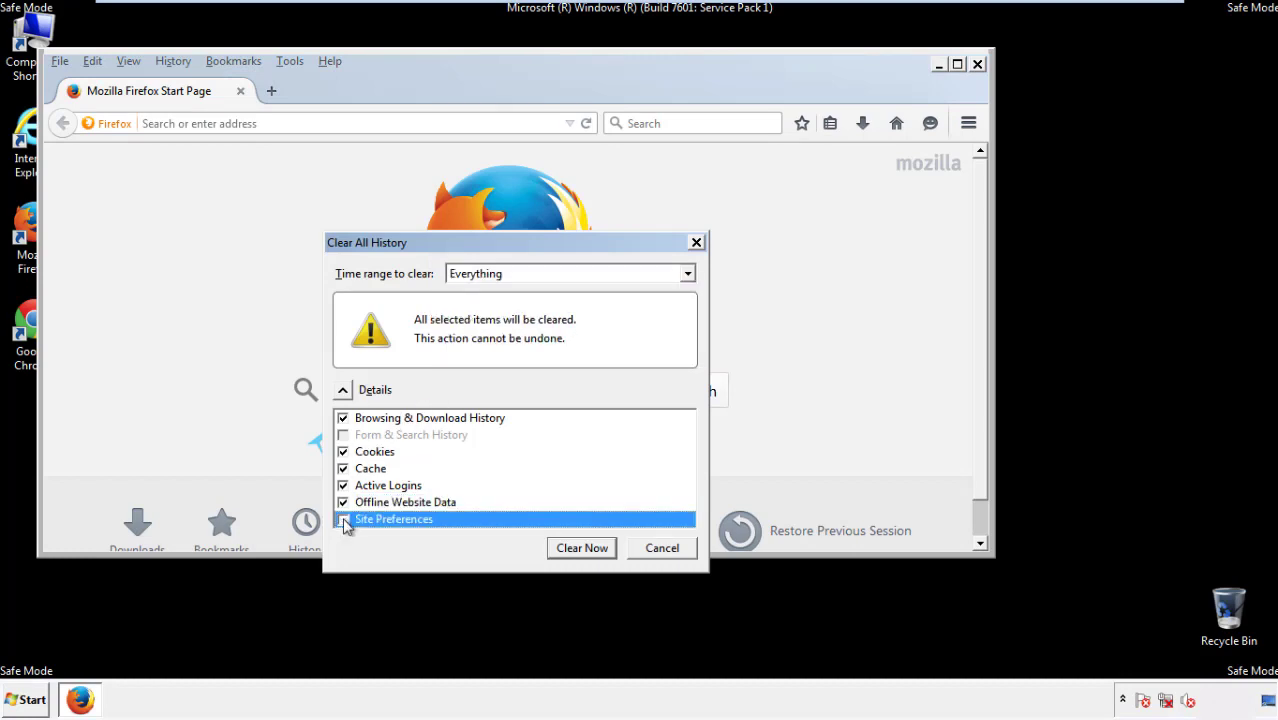
{"action": "left_click", "coordinate": [344, 521]}
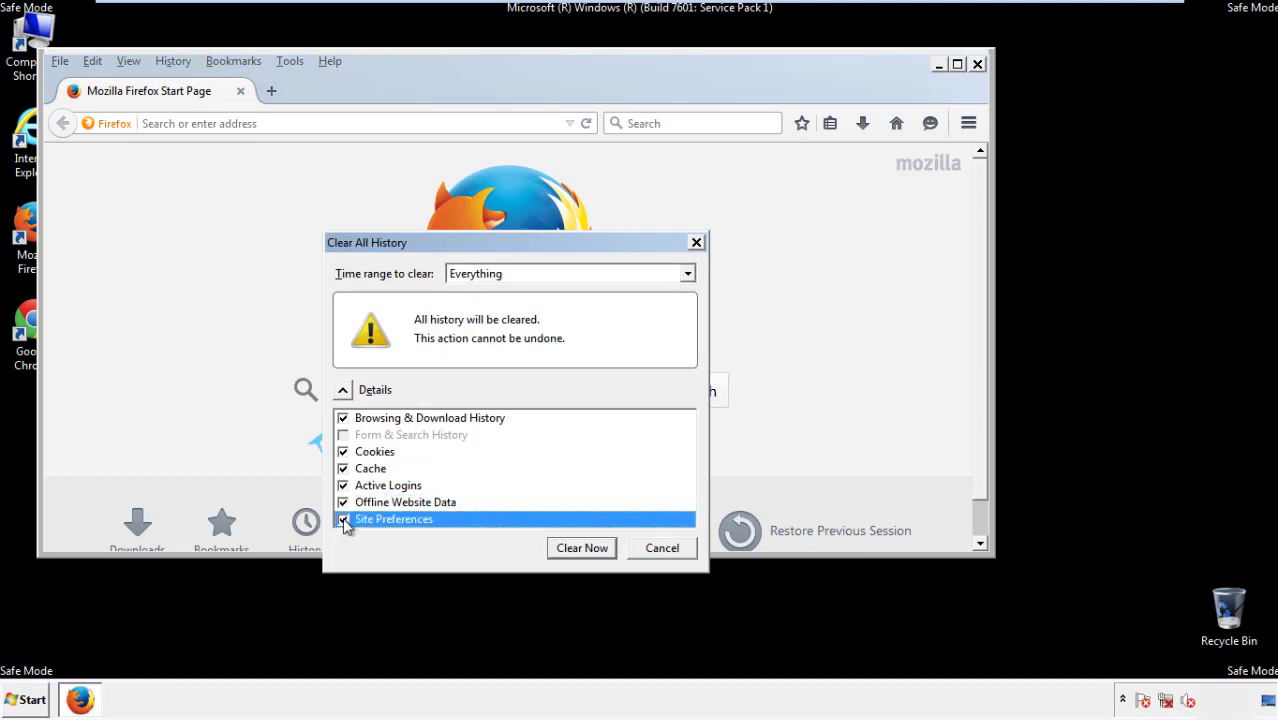
Clear all Firefox history now, then refresh Firefox to defaults and finish the import wizard.
{"action": "left_click", "coordinate": [581, 549]}
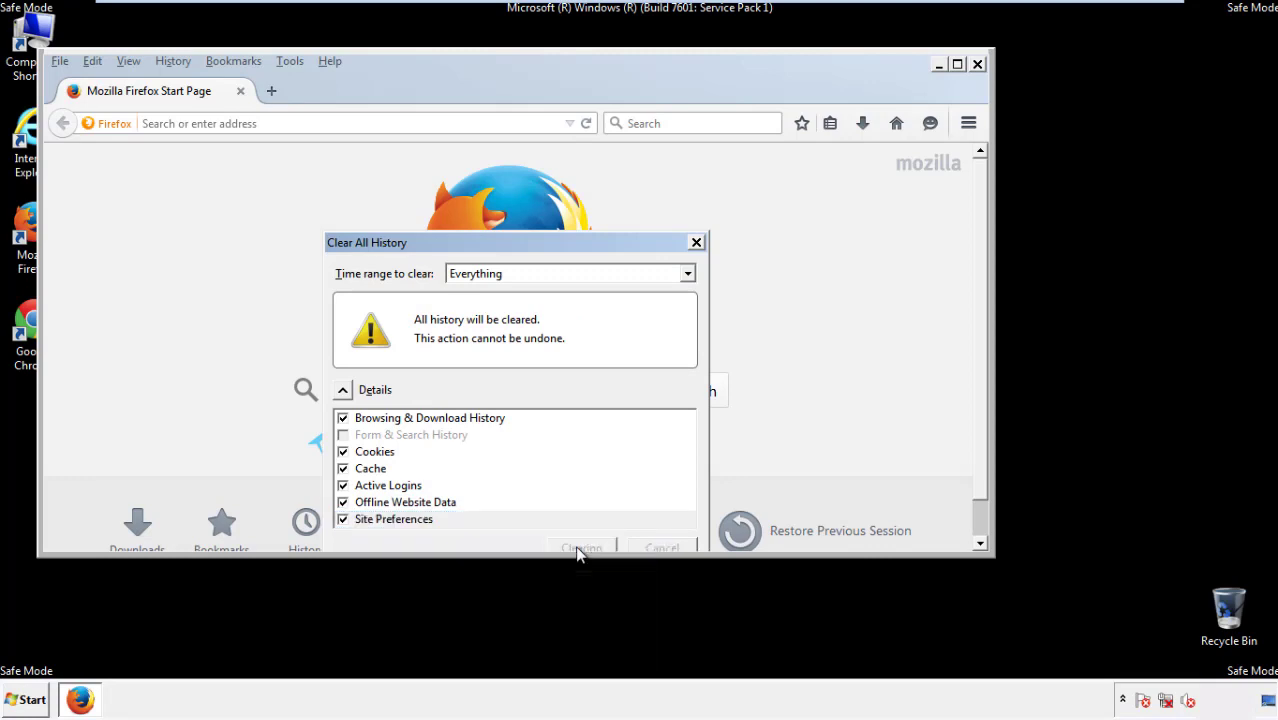
{"action": "left_click", "coordinate": [330, 60]}
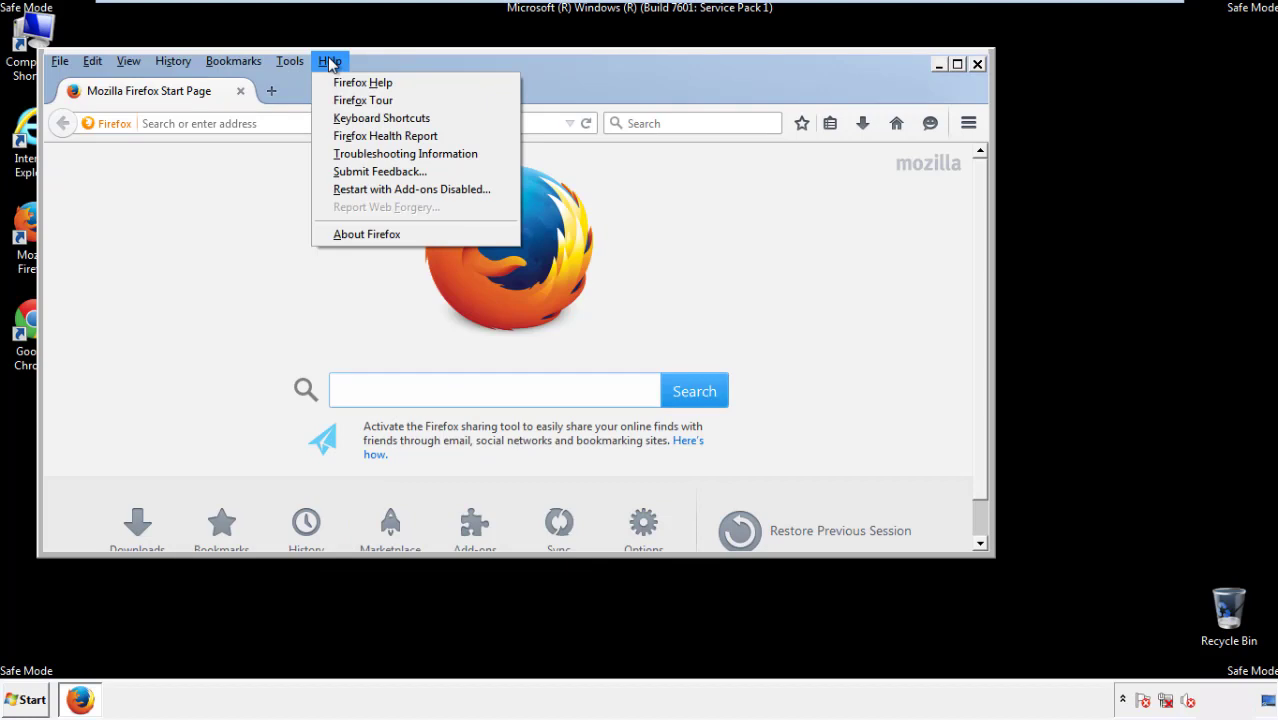
{"action": "left_click", "coordinate": [370, 153]}
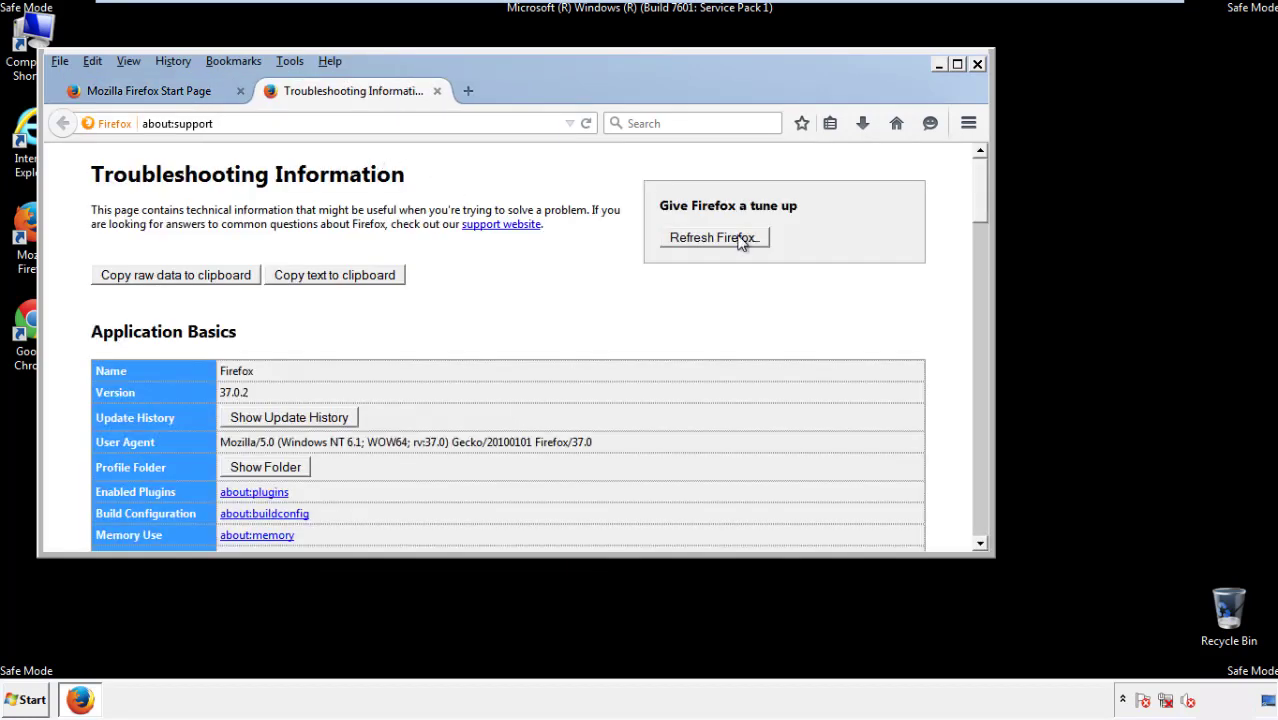
{"action": "left_click", "coordinate": [741, 240]}
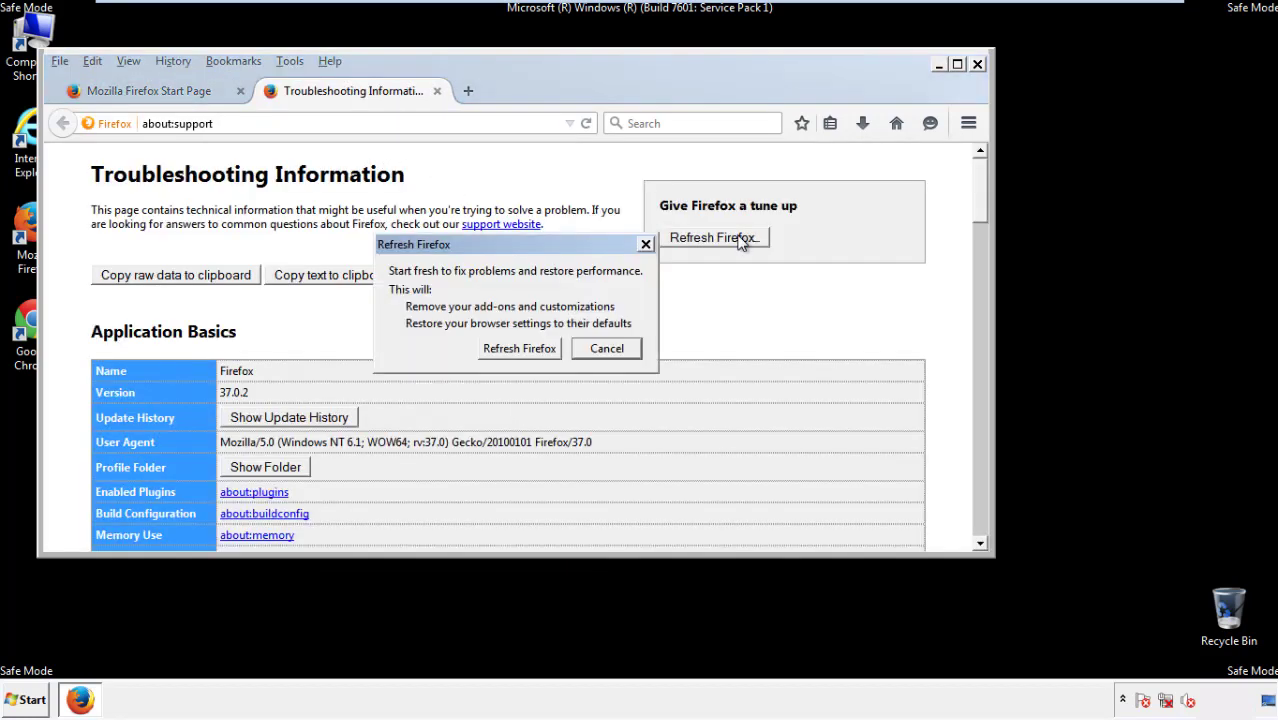
{"action": "left_click", "coordinate": [520, 349]}
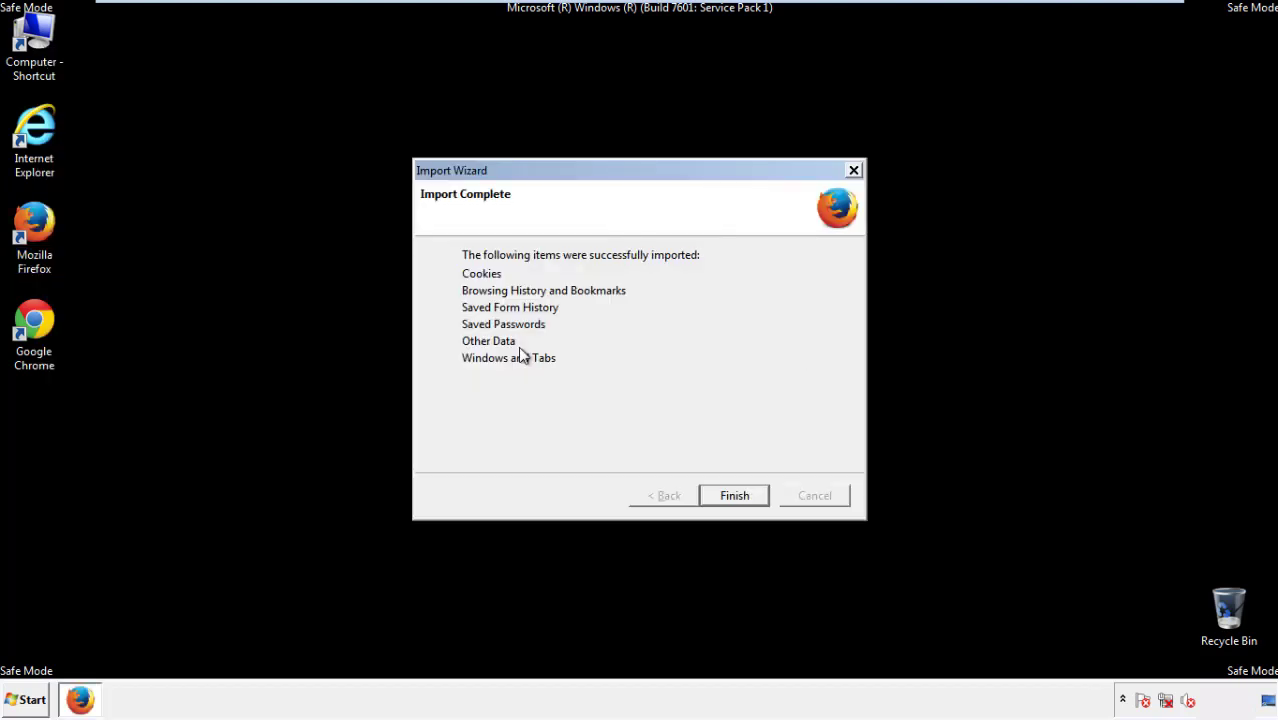
{"action": "left_click", "coordinate": [735, 496]}
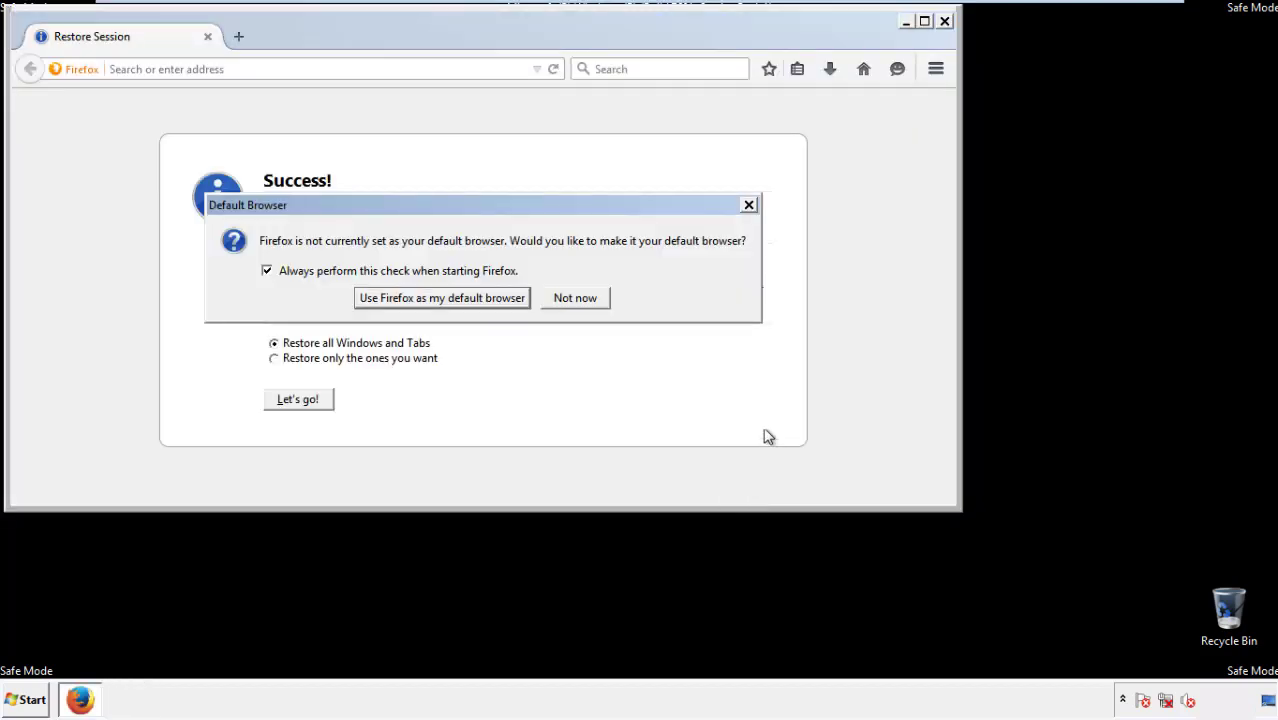
{"action": "left_click", "coordinate": [576, 299]}
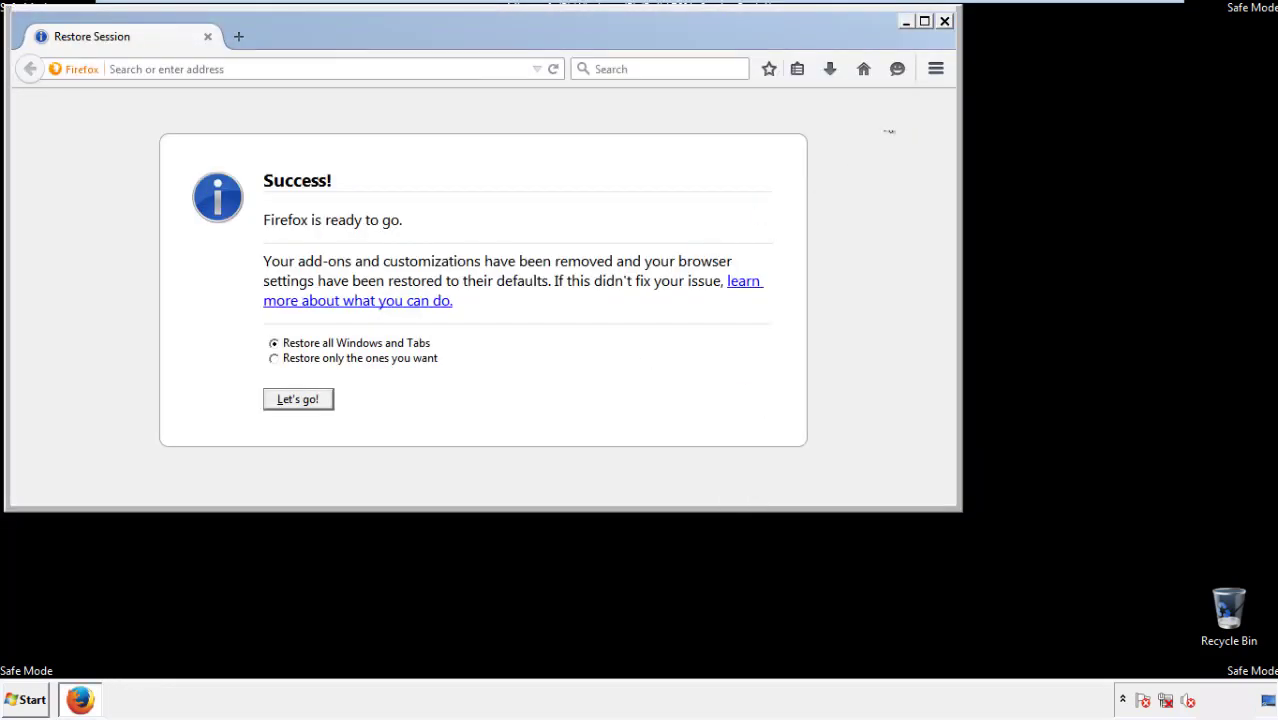
{"action": "left_click", "coordinate": [943, 21]}
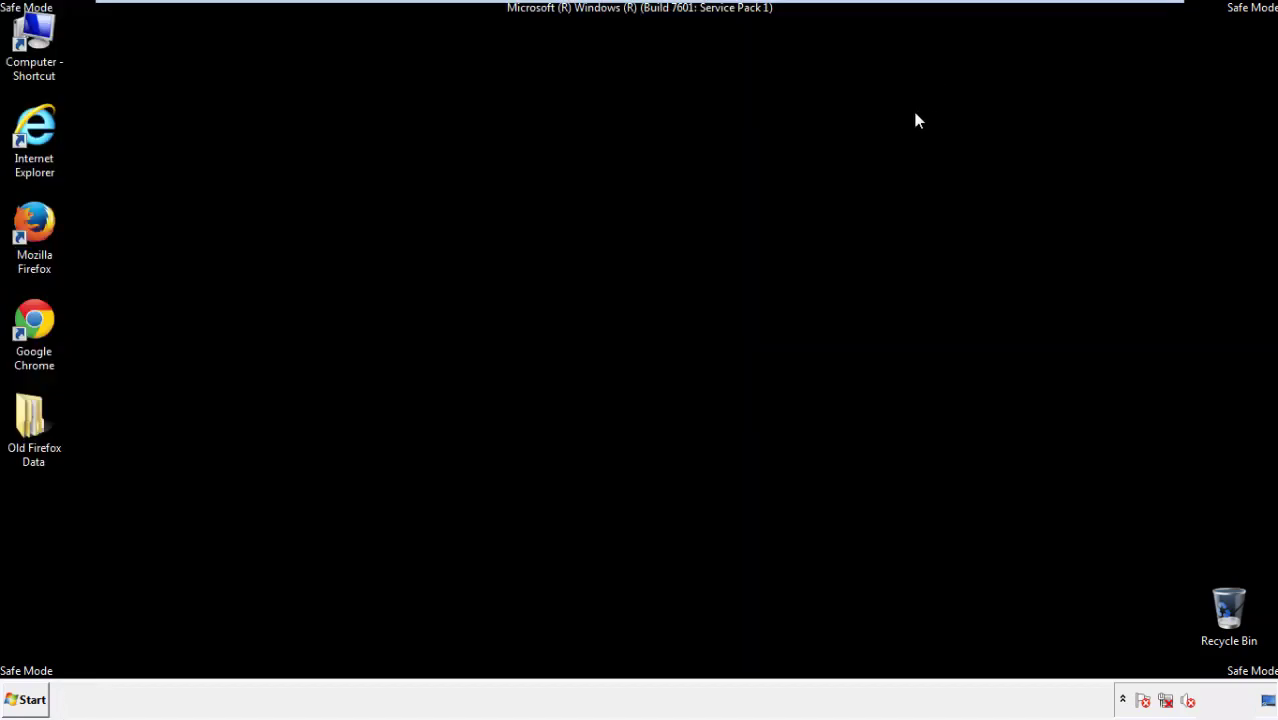
Launch Chrome, choose Don't ask again on the default-browser bar, and go to History.
{"action": "left_click", "coordinate": [30, 318]}
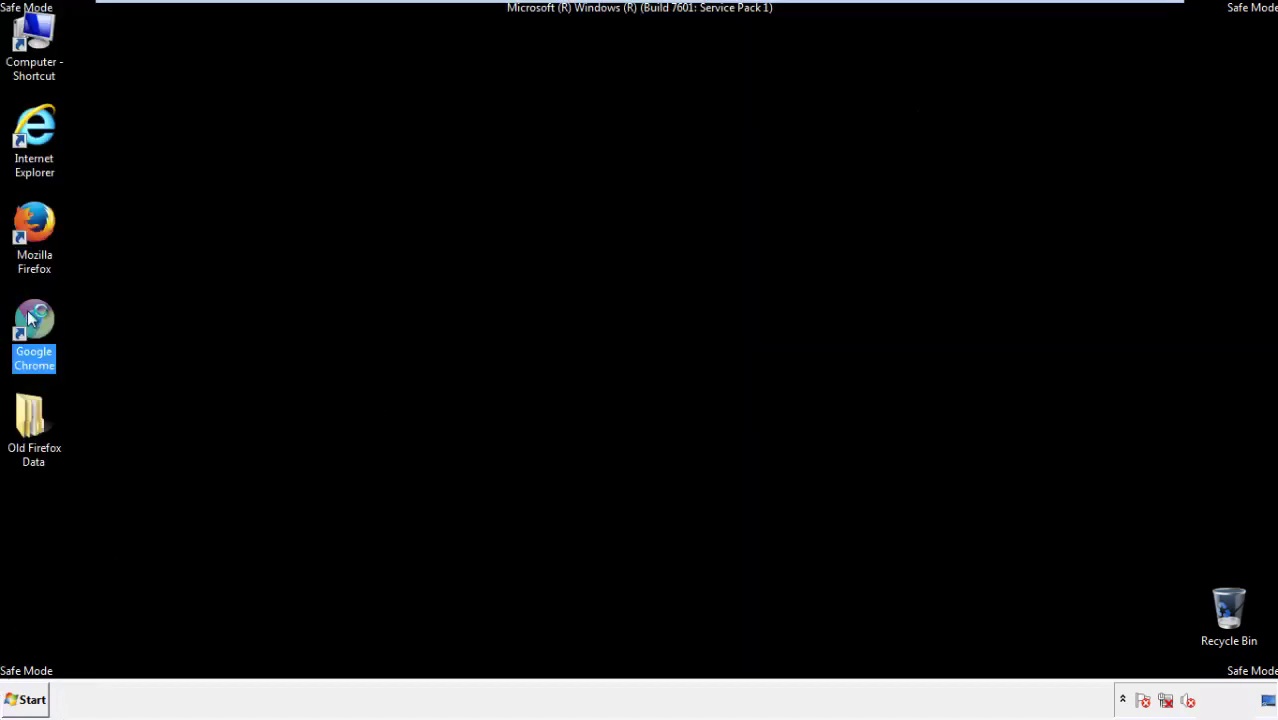
{"action": "double_click", "coordinate": [30, 318]}
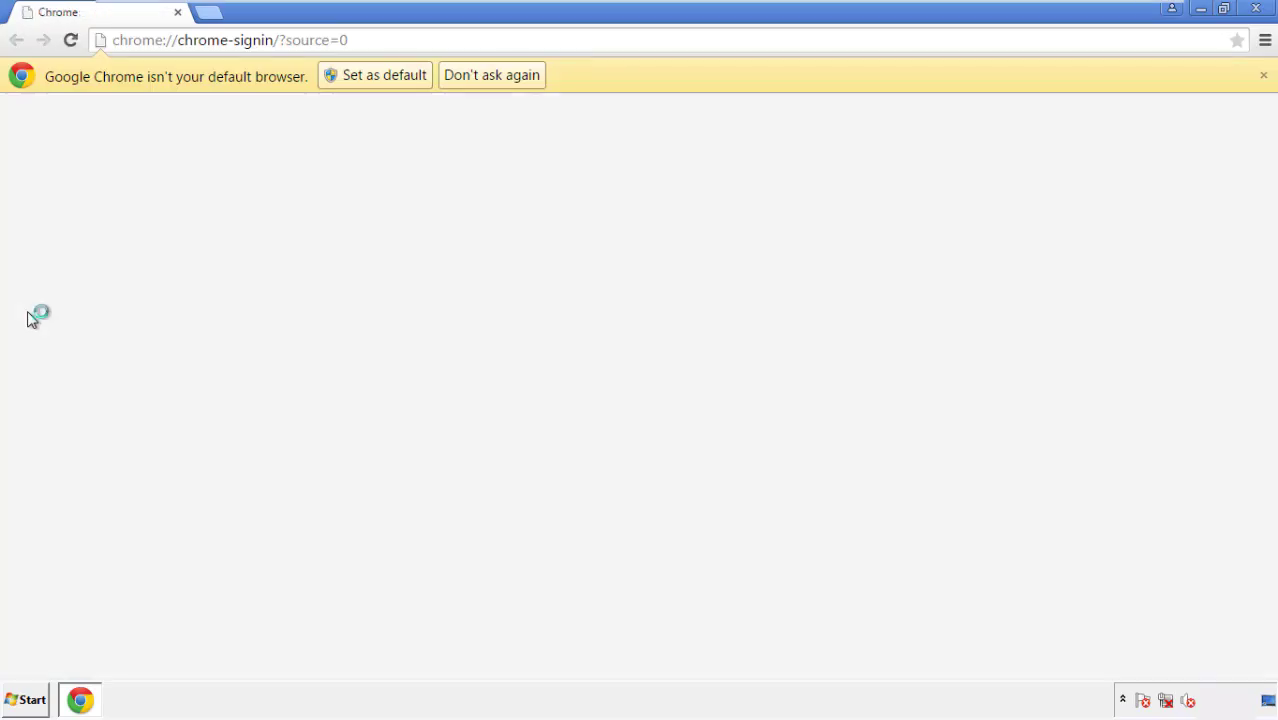
{"action": "left_click", "coordinate": [514, 80]}
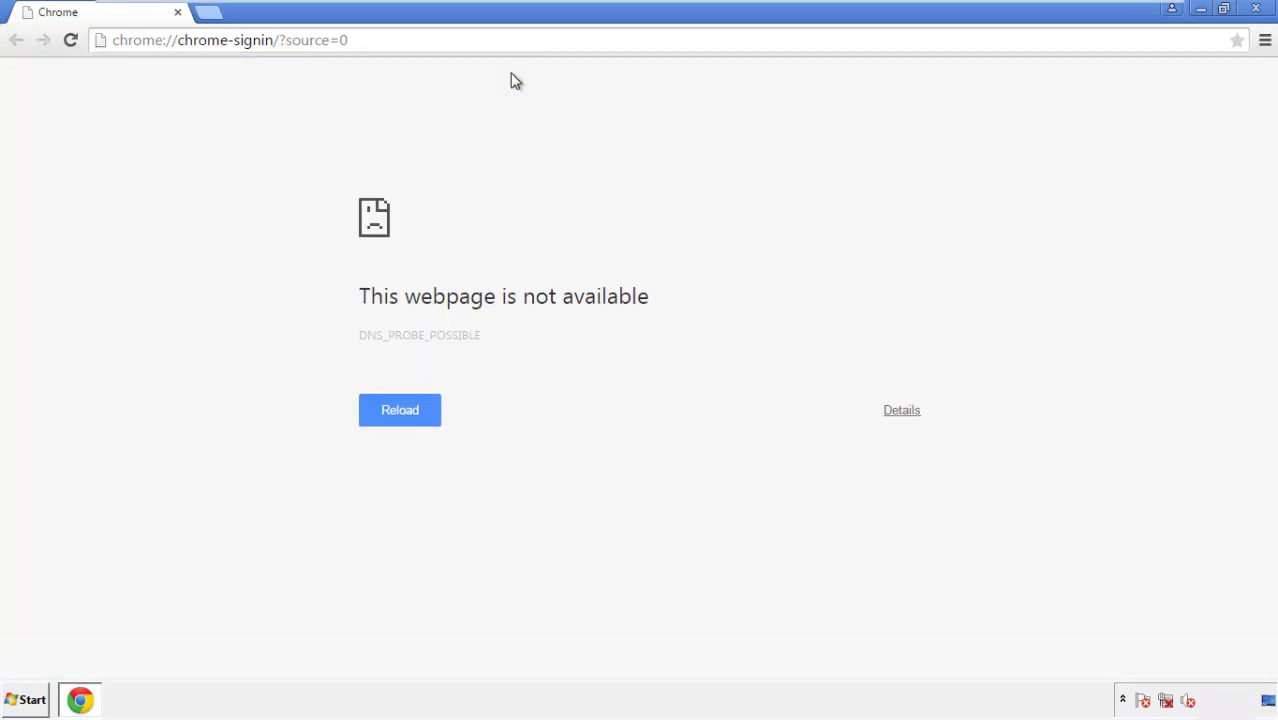
{"action": "left_click", "coordinate": [1266, 44]}
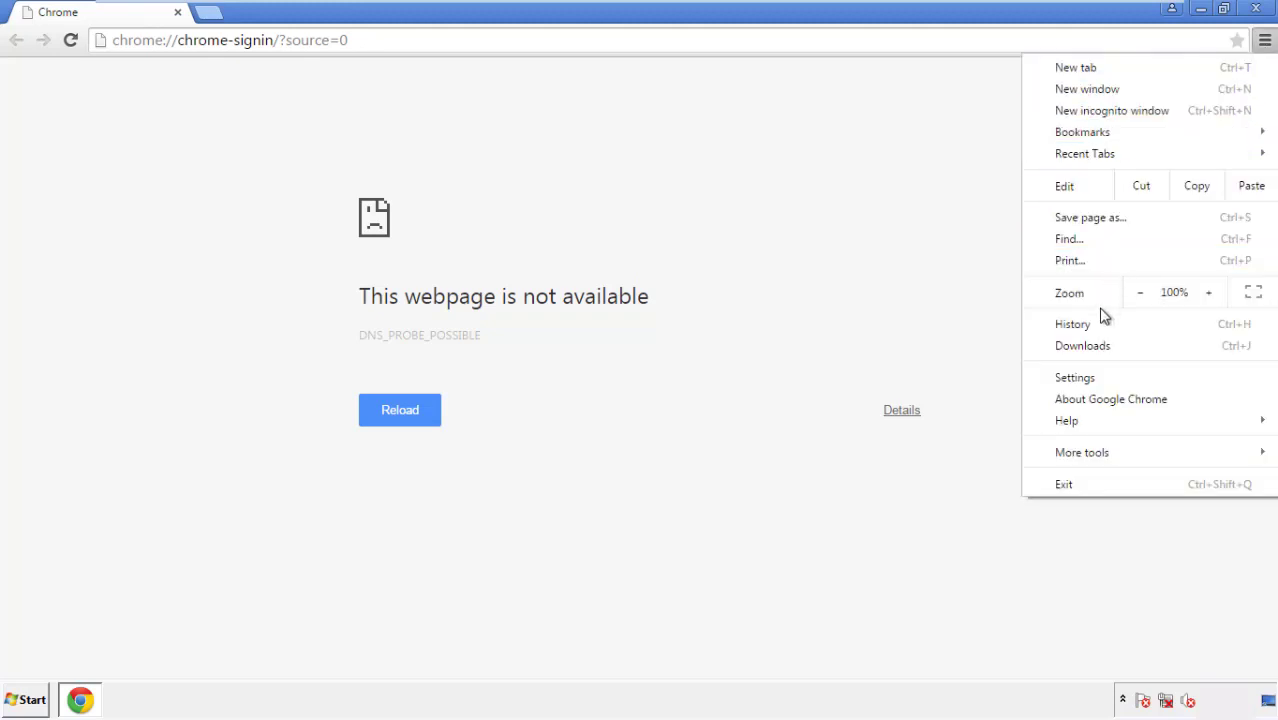
{"action": "left_click", "coordinate": [1083, 377]}
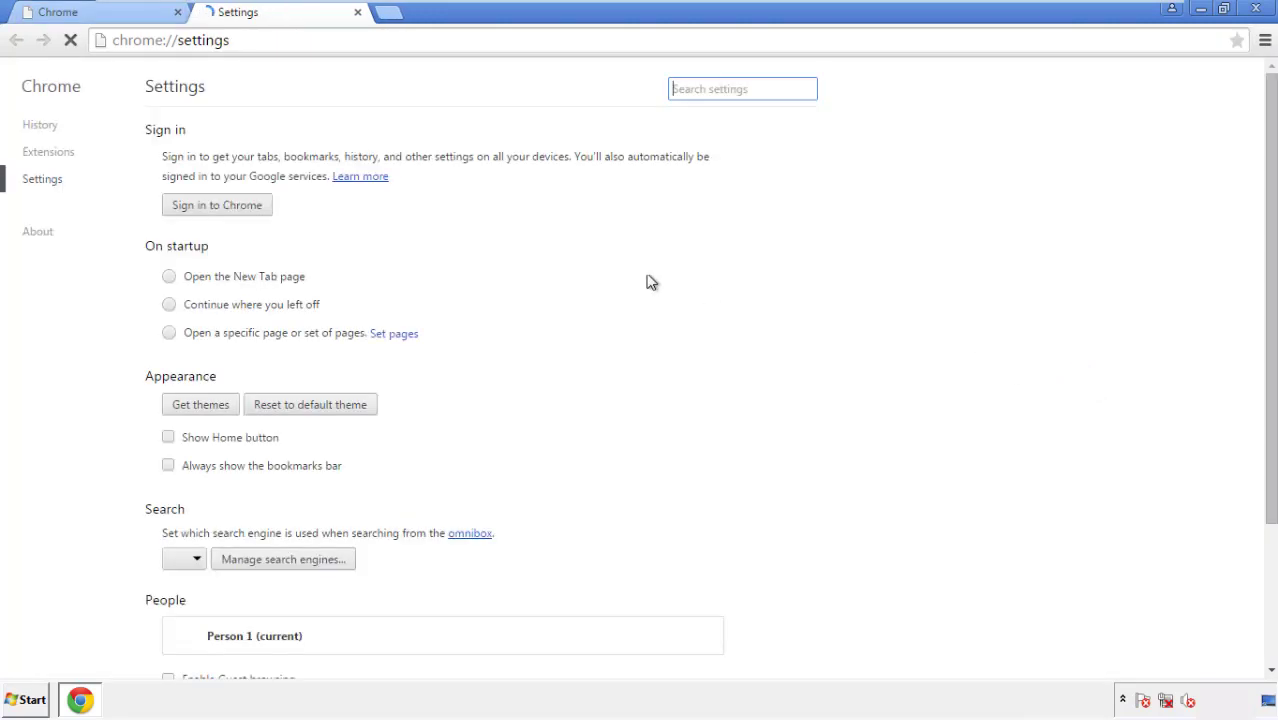
{"action": "left_click", "coordinate": [45, 128]}
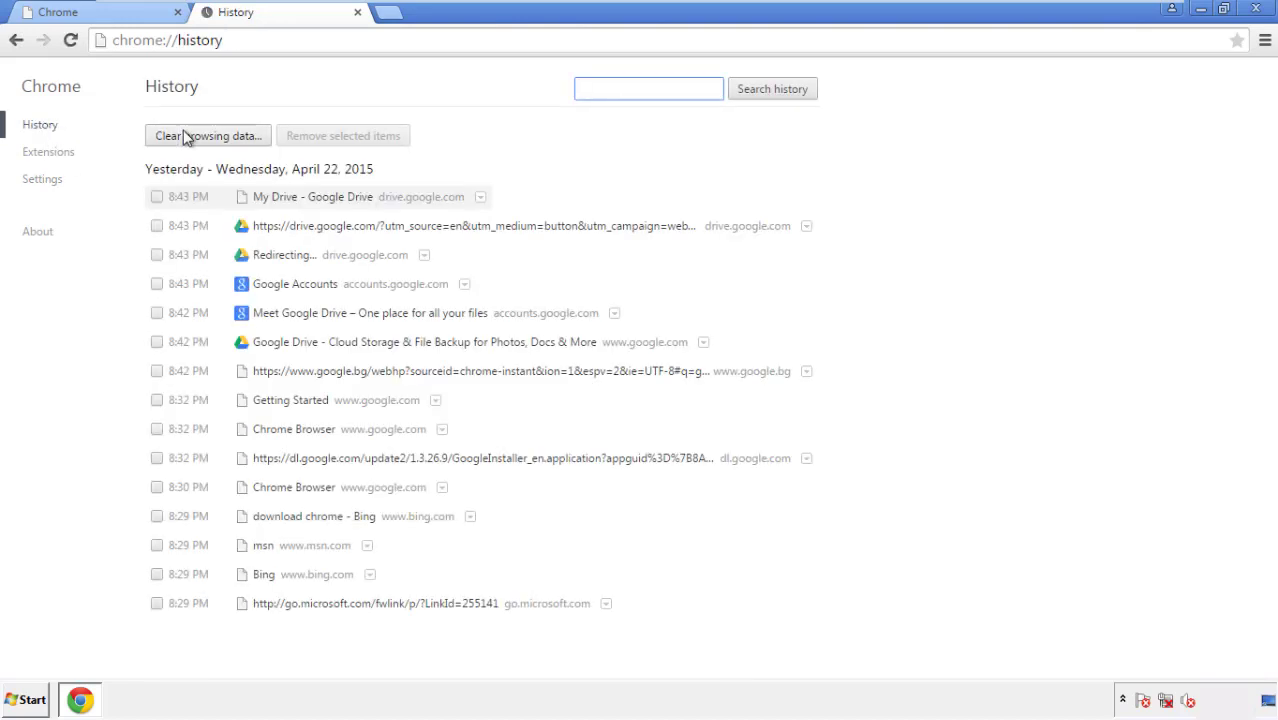
Clear Chrome browsing data from the beginning of time, adding Autofill form data but keeping passwords.
{"action": "left_click", "coordinate": [192, 139]}
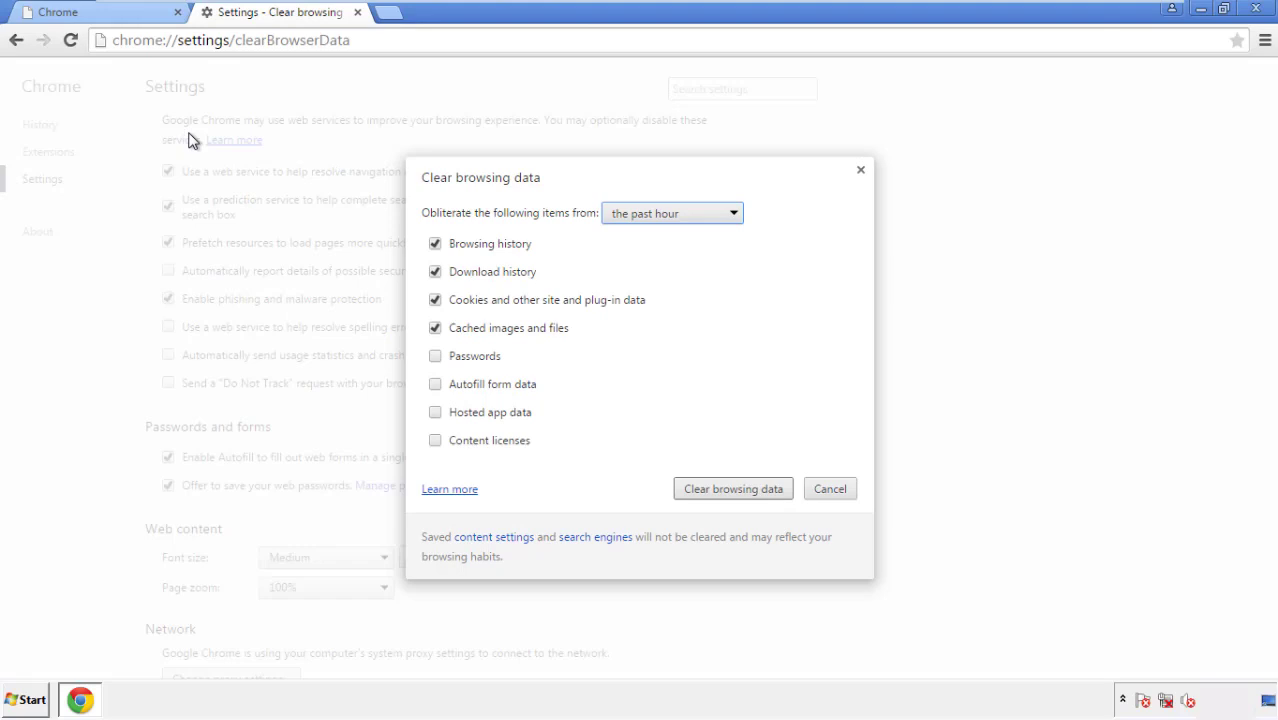
{"action": "left_click", "coordinate": [641, 216]}
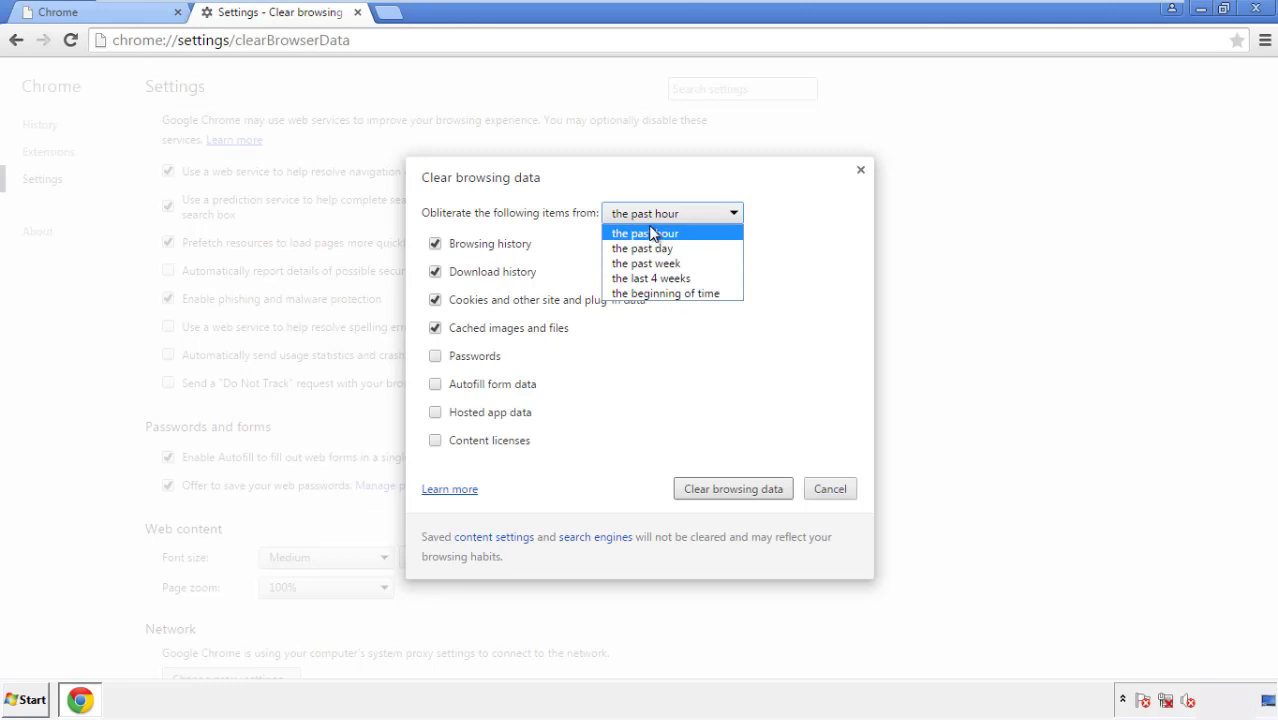
{"action": "left_click", "coordinate": [641, 294]}
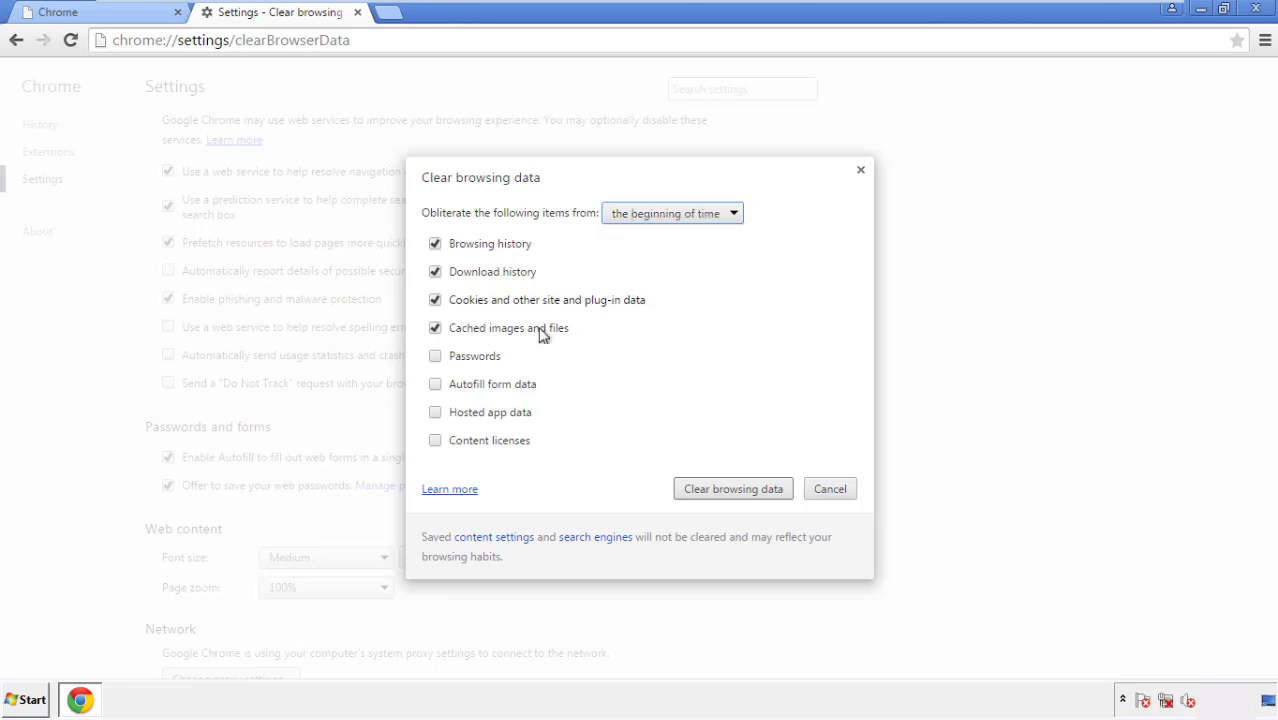
{"action": "left_click", "coordinate": [440, 385]}
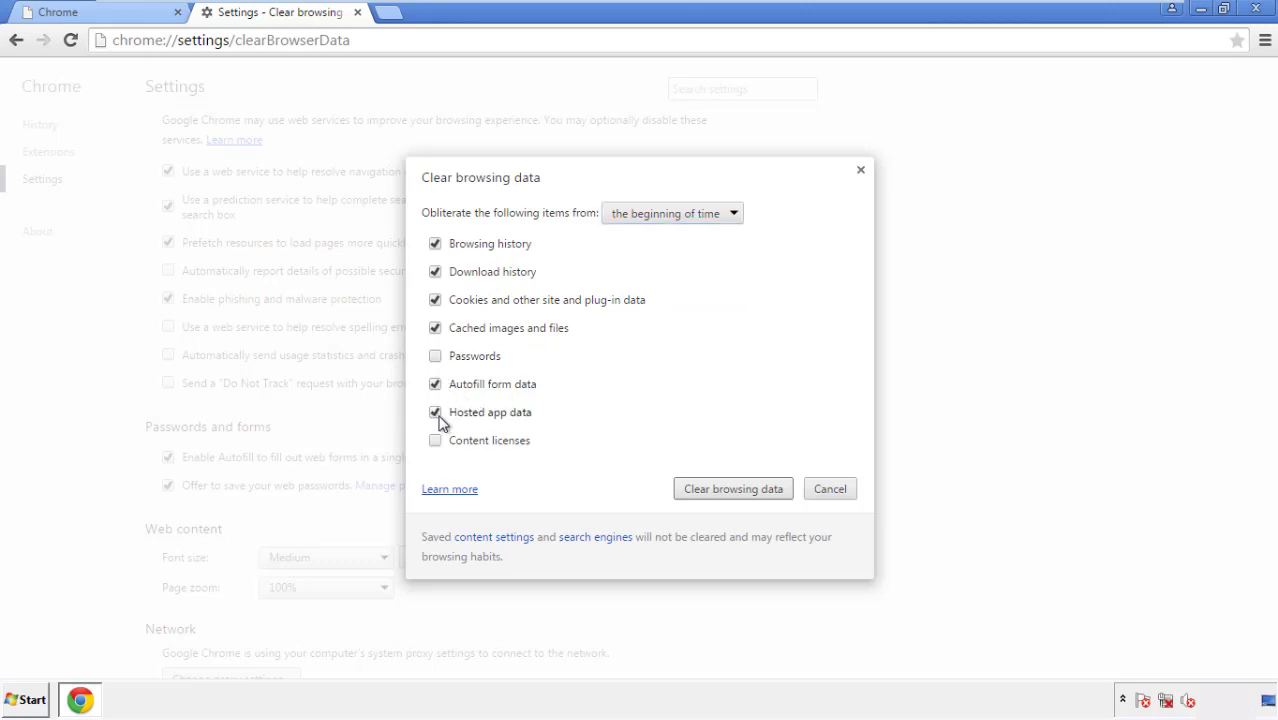
{"action": "left_click", "coordinate": [714, 492]}
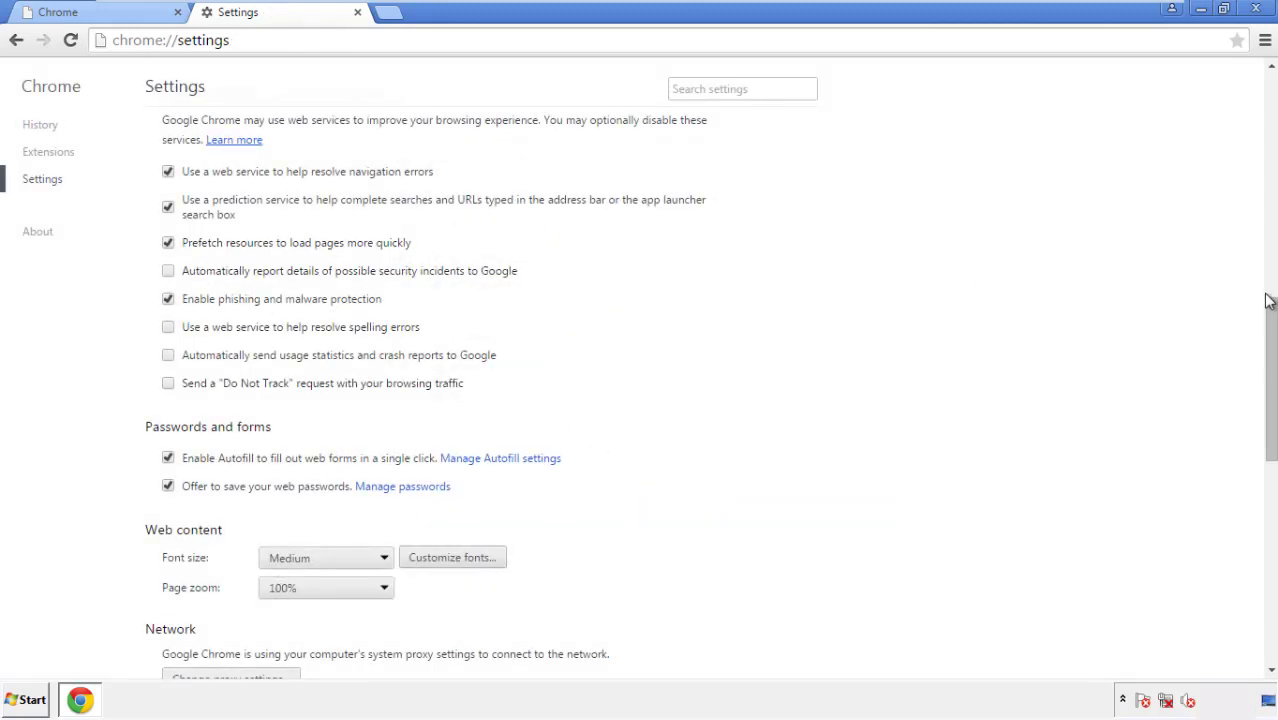
Reset Chrome's settings to their original defaults and close Chrome.
{"action": "left_click_drag", "start_coordinate": [1269, 301], "coordinate": [1270, 525]}
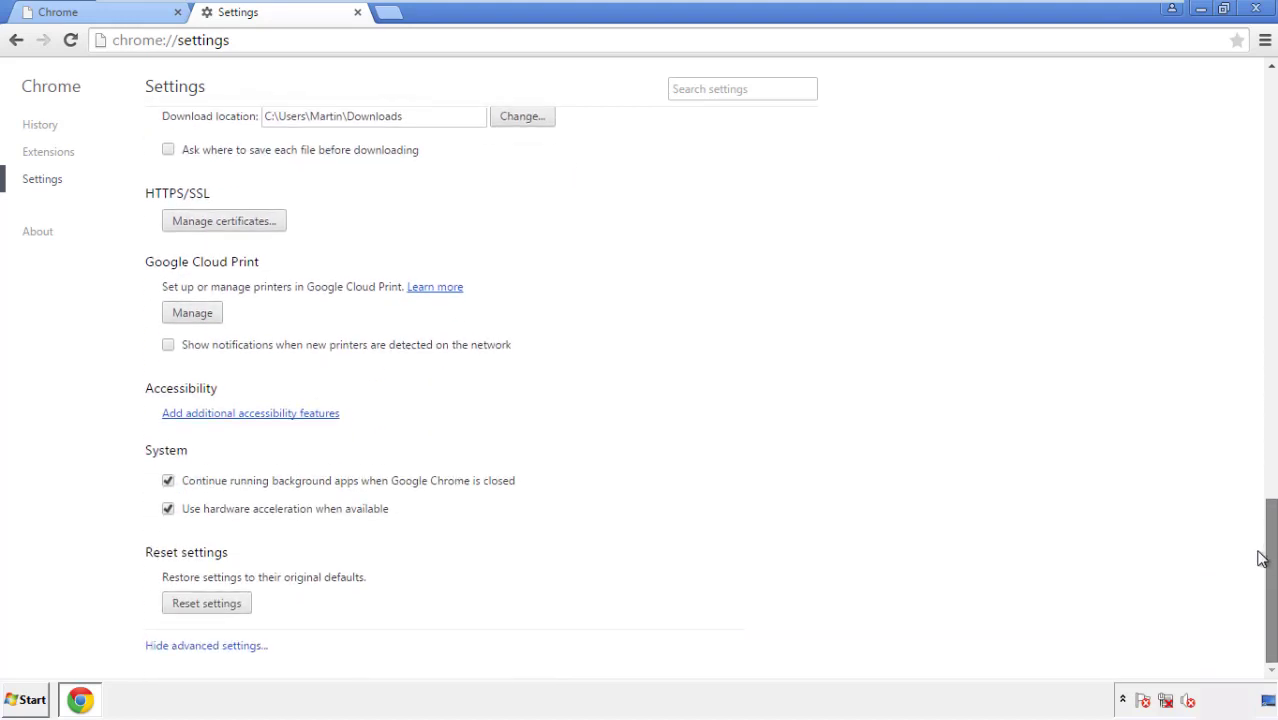
{"action": "left_click", "coordinate": [243, 606]}
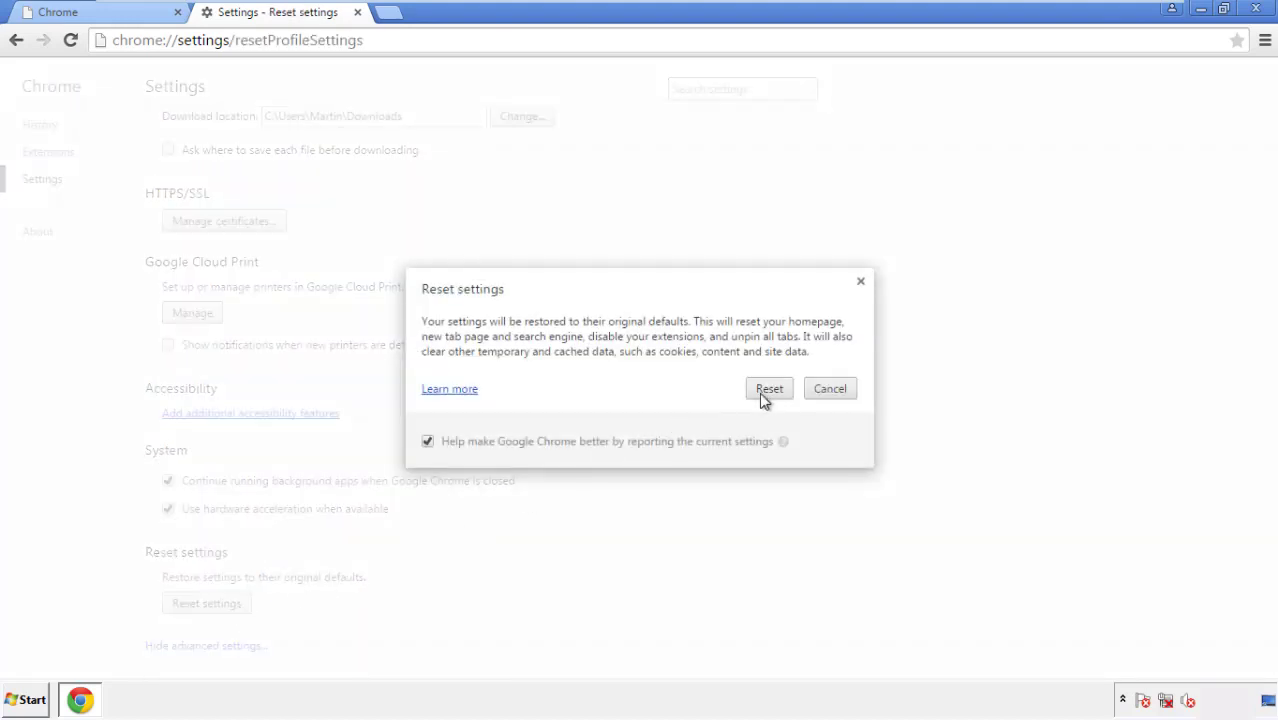
{"action": "left_click", "coordinate": [770, 390]}
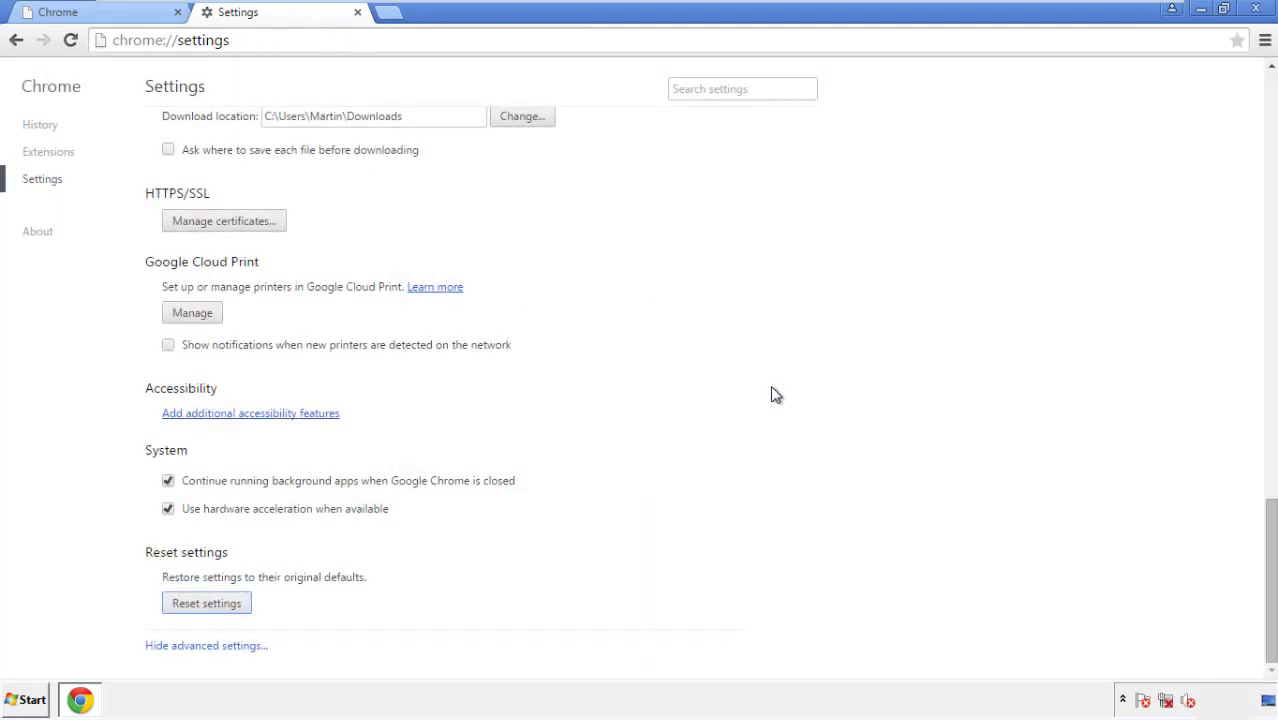
{"action": "left_click", "coordinate": [1255, 9]}
Remove the Search Mine extension in Firefox's Add-ons manager and close Firefox.
{"action": "left_click", "coordinate": [690, 324]}
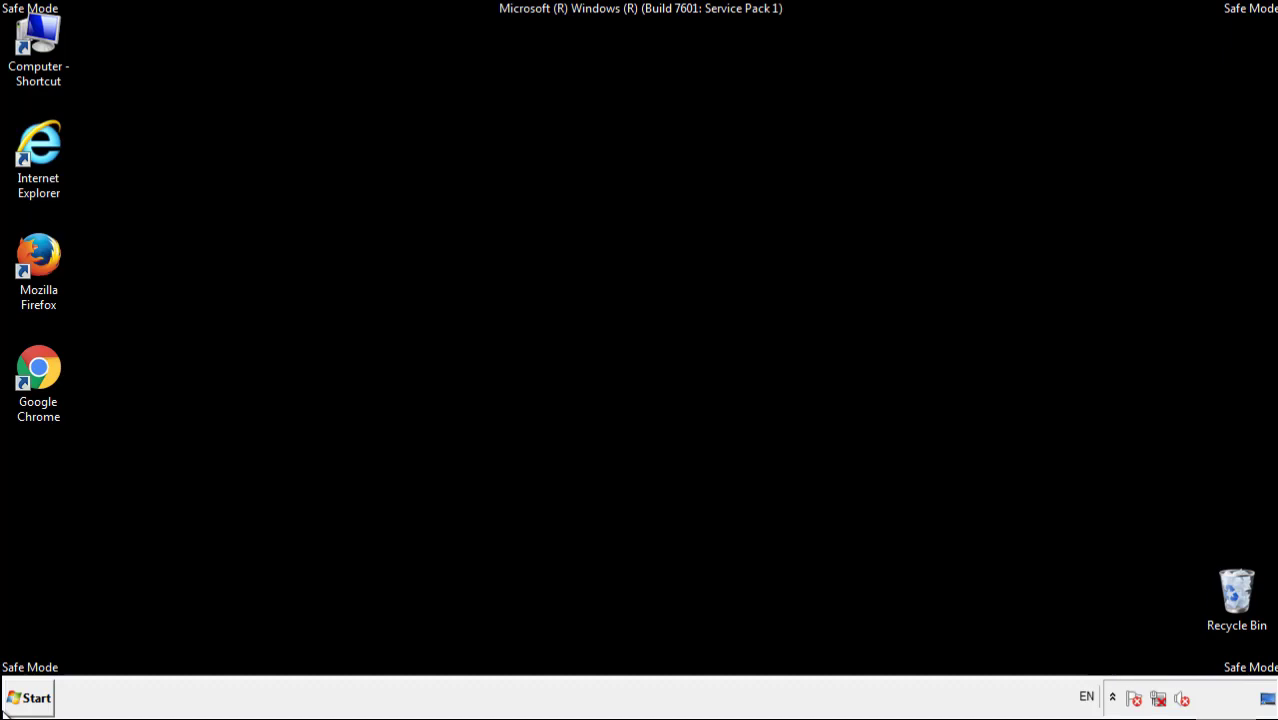
{"action": "double_click", "coordinate": [49, 252]}
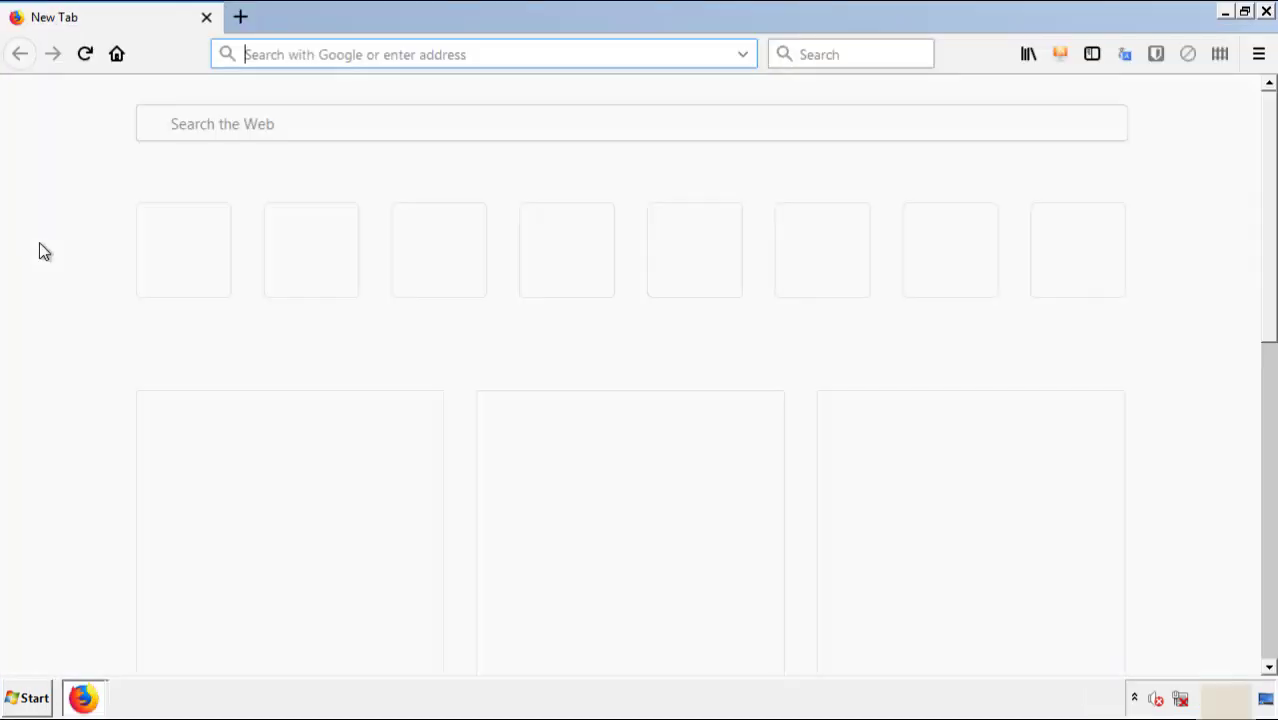
{"action": "left_click", "coordinate": [1258, 54]}
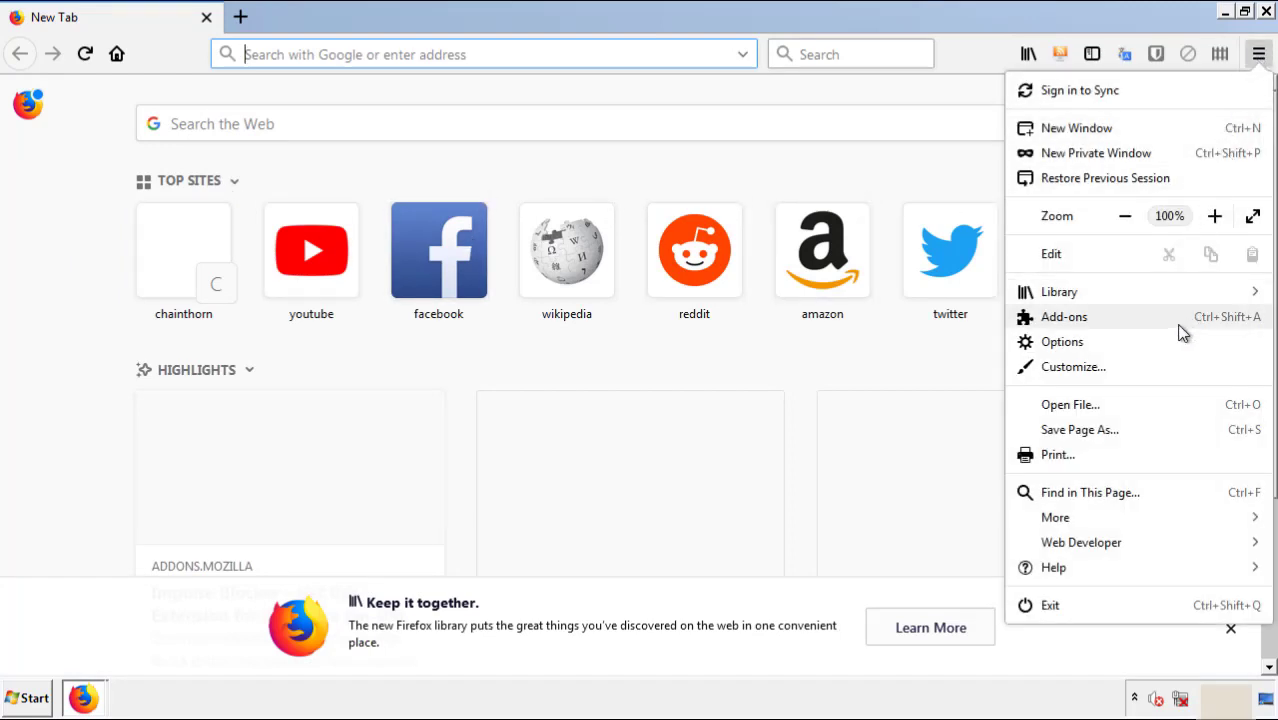
{"action": "left_click", "coordinate": [1100, 316]}
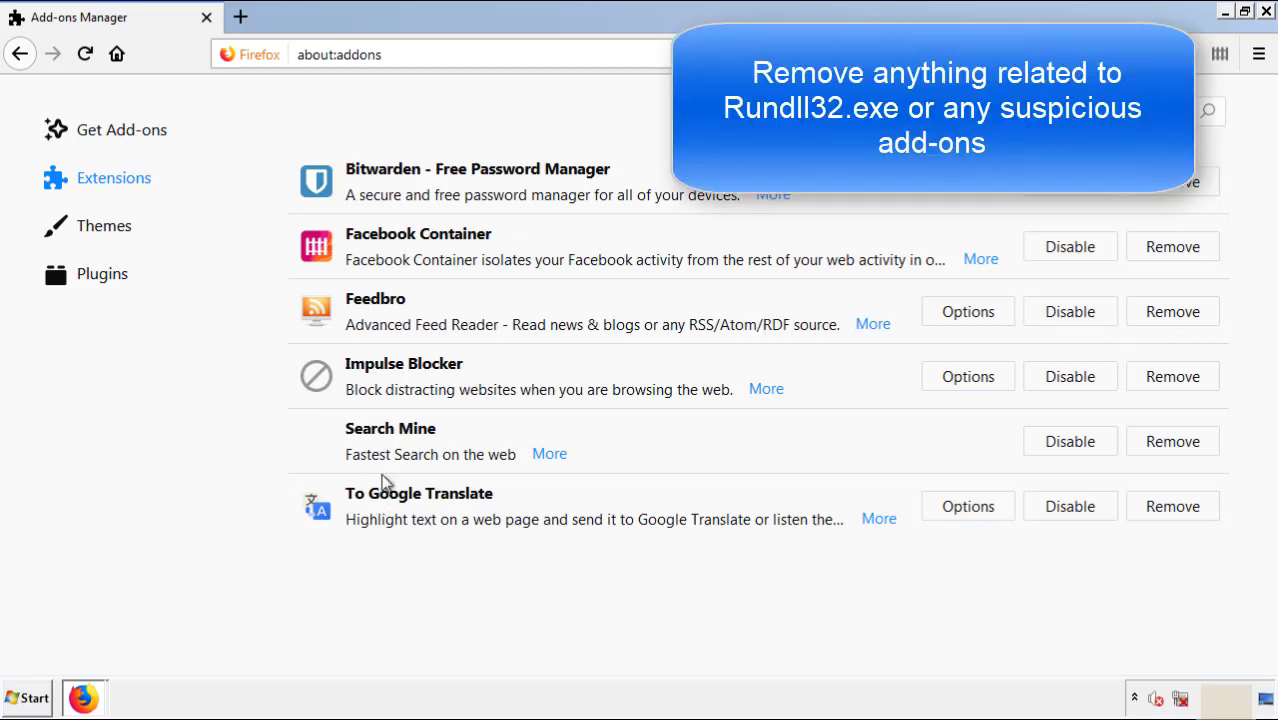
{"action": "left_click", "coordinate": [1168, 448]}
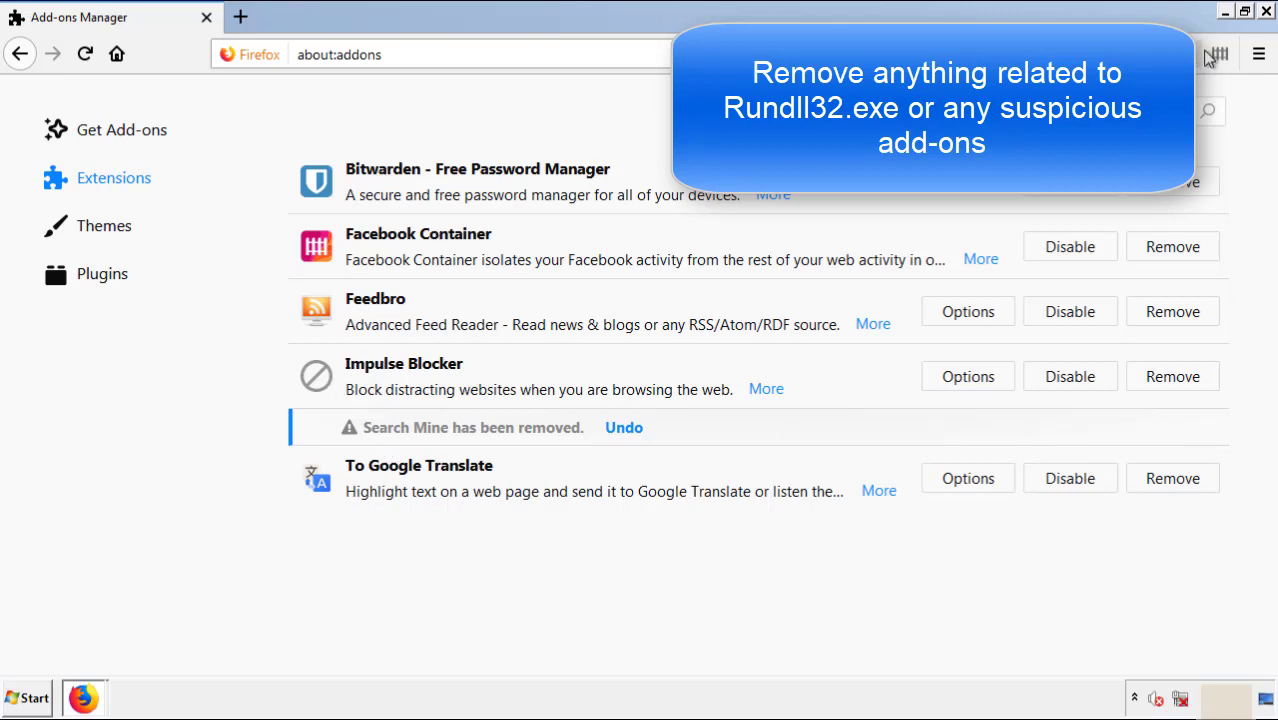
{"action": "left_click", "coordinate": [1267, 12]}
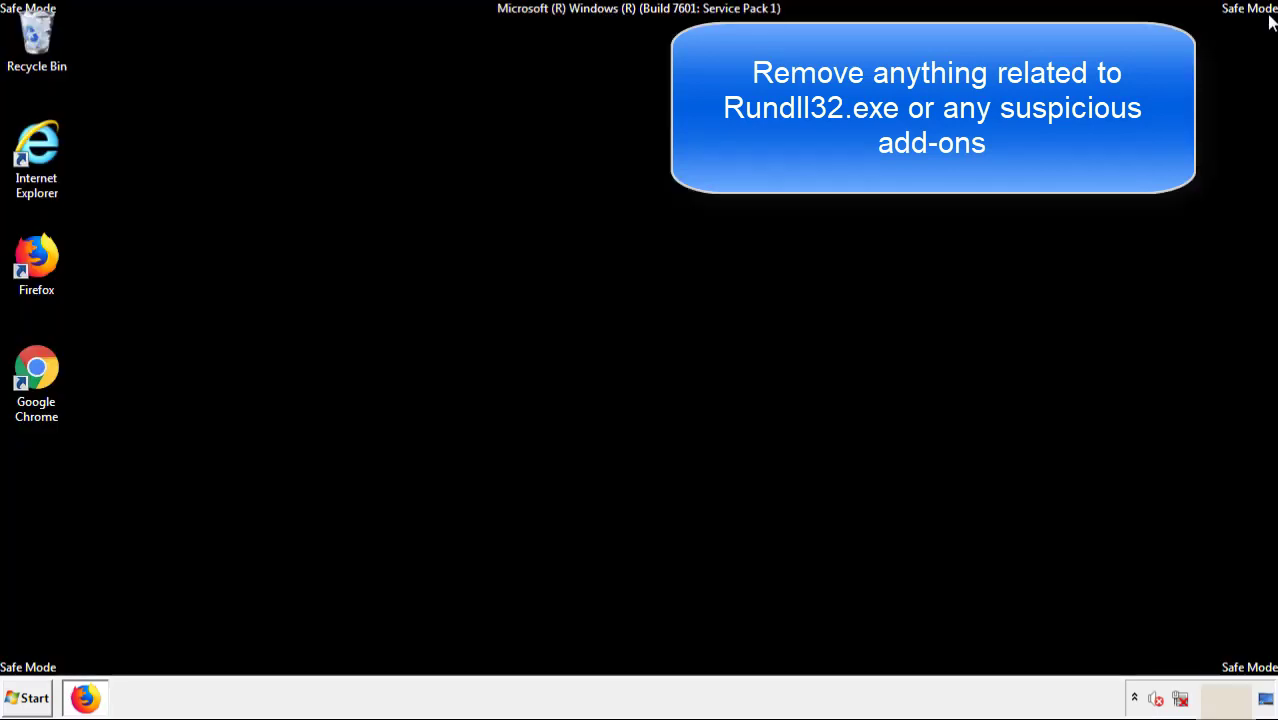
Remove the Search Mine extension from Chrome's Extensions page and close Chrome.
{"action": "double_click", "coordinate": [36, 392]}
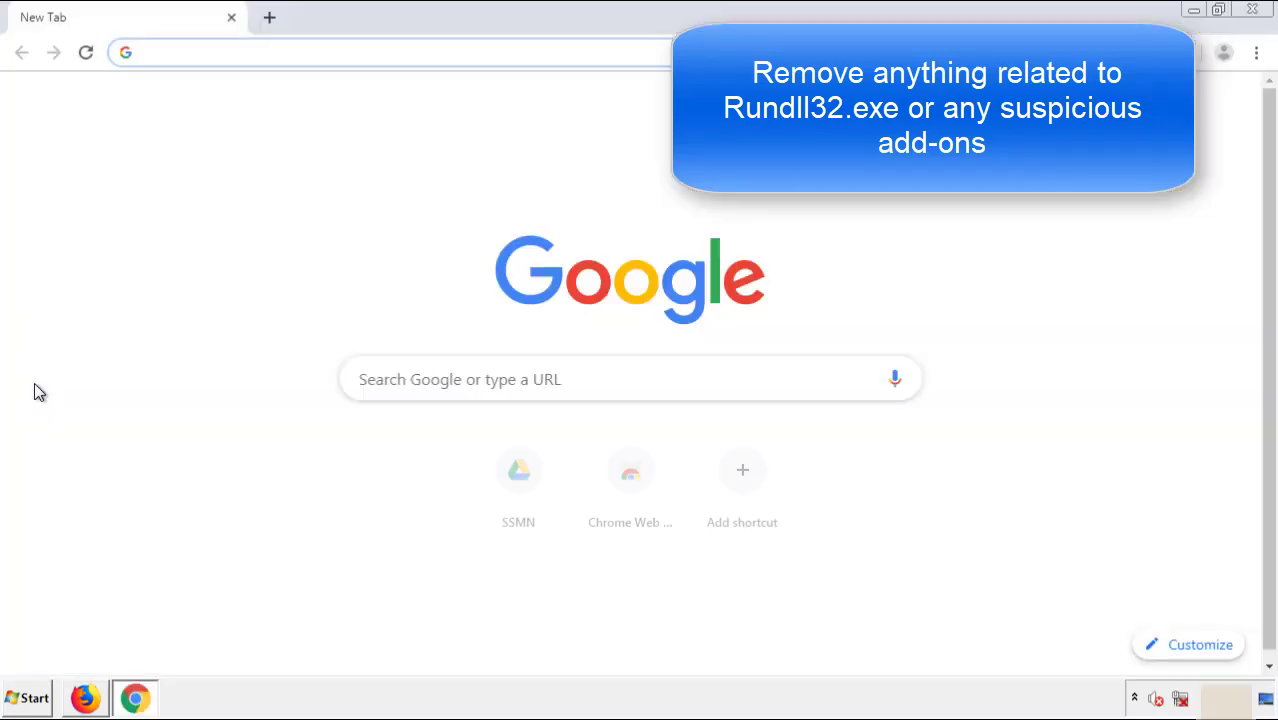
{"action": "left_click", "coordinate": [1256, 52]}
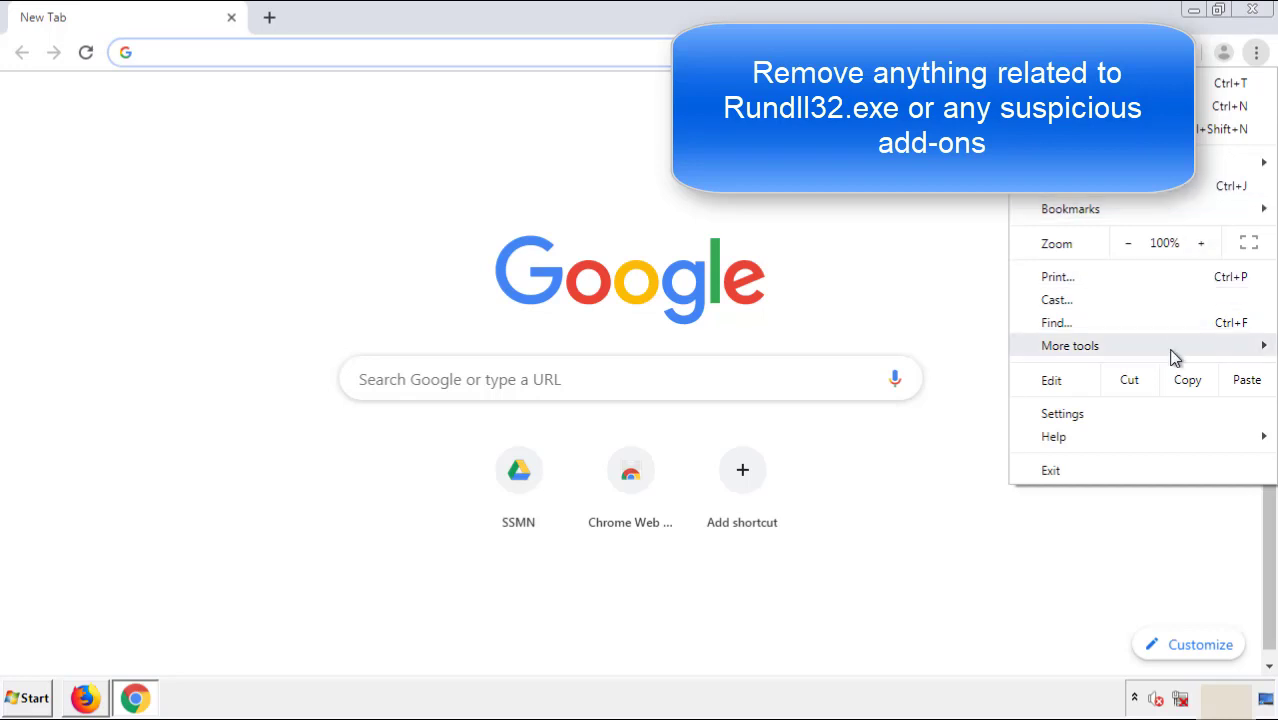
{"action": "mouse_move", "coordinate": [1147, 351]}
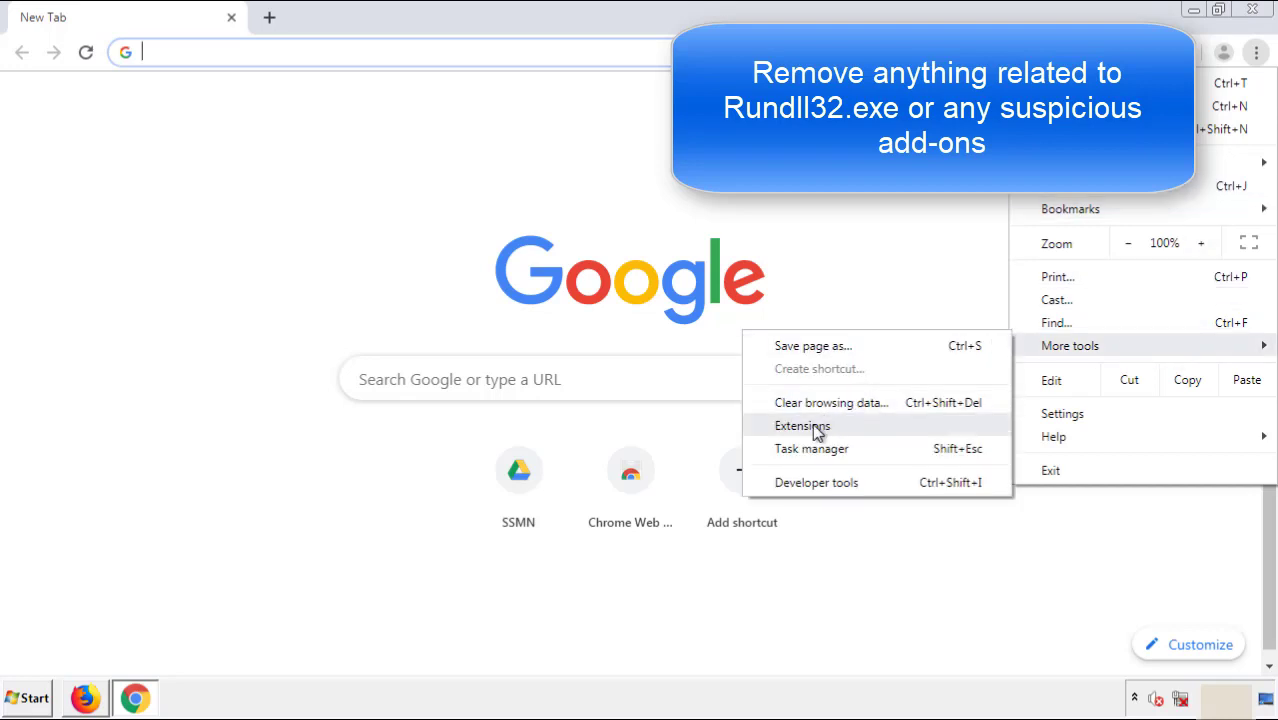
{"action": "left_click", "coordinate": [812, 425]}
{"action": "scroll", "coordinate": [362, 326], "scroll_direction": "down", "scroll_amount": 5}
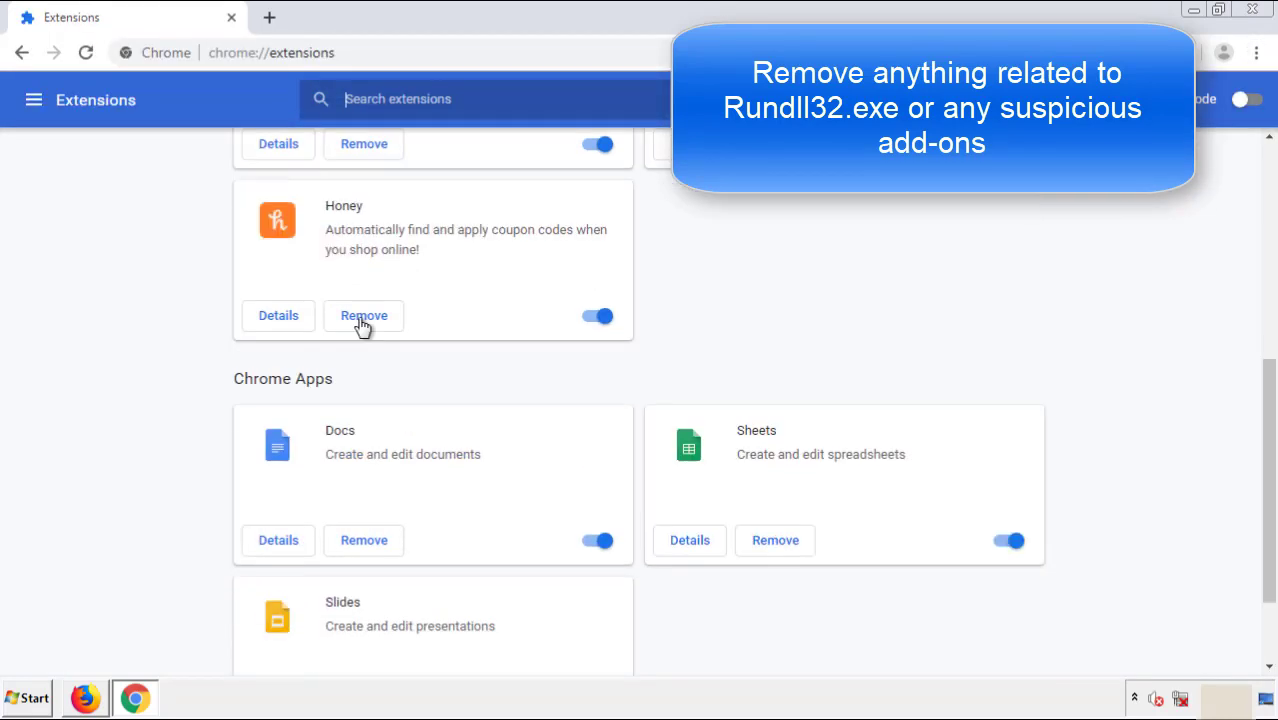
{"action": "scroll", "coordinate": [485, 365], "scroll_direction": "up", "scroll_amount": 5}
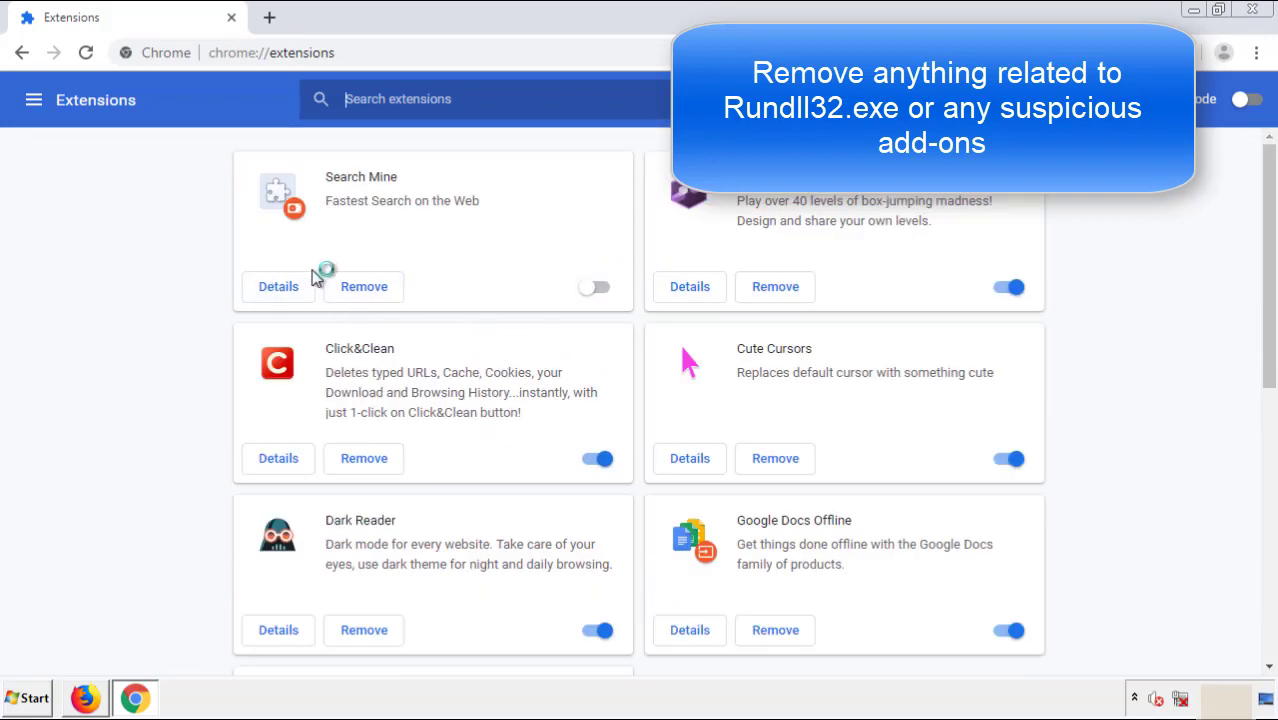
{"action": "left_click", "coordinate": [364, 289]}
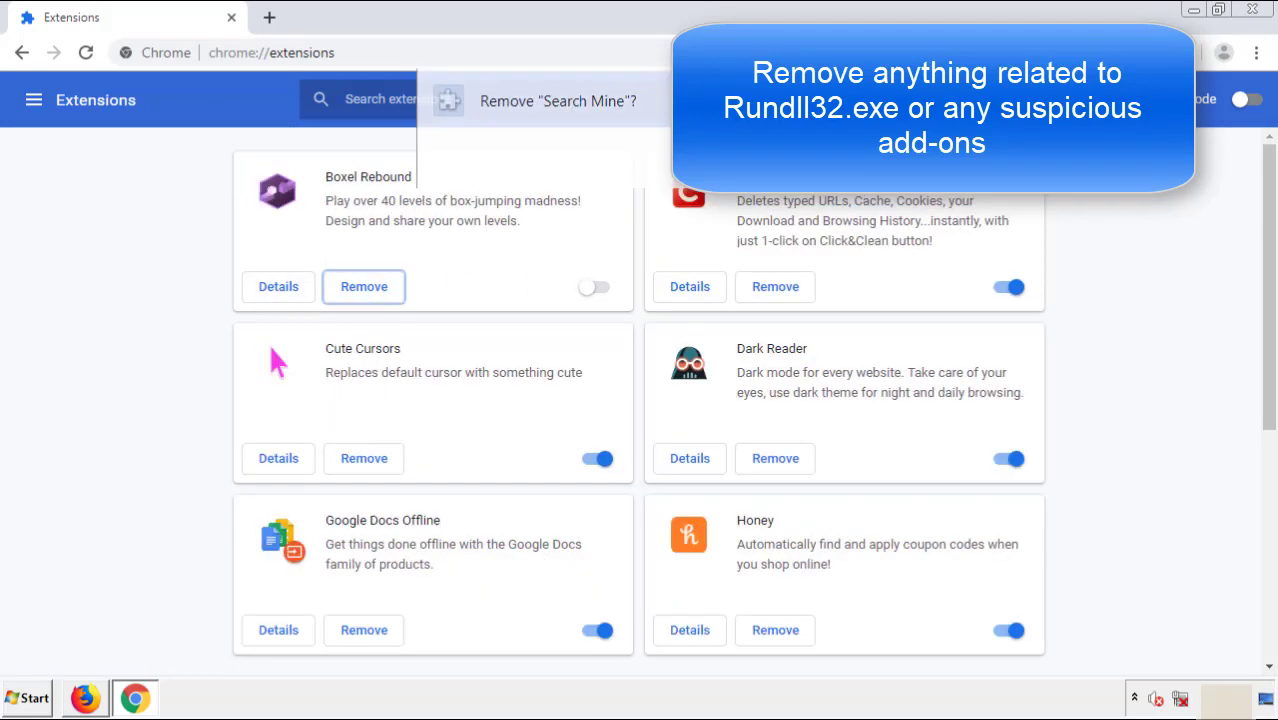
{"action": "left_click", "coordinate": [1252, 9]}
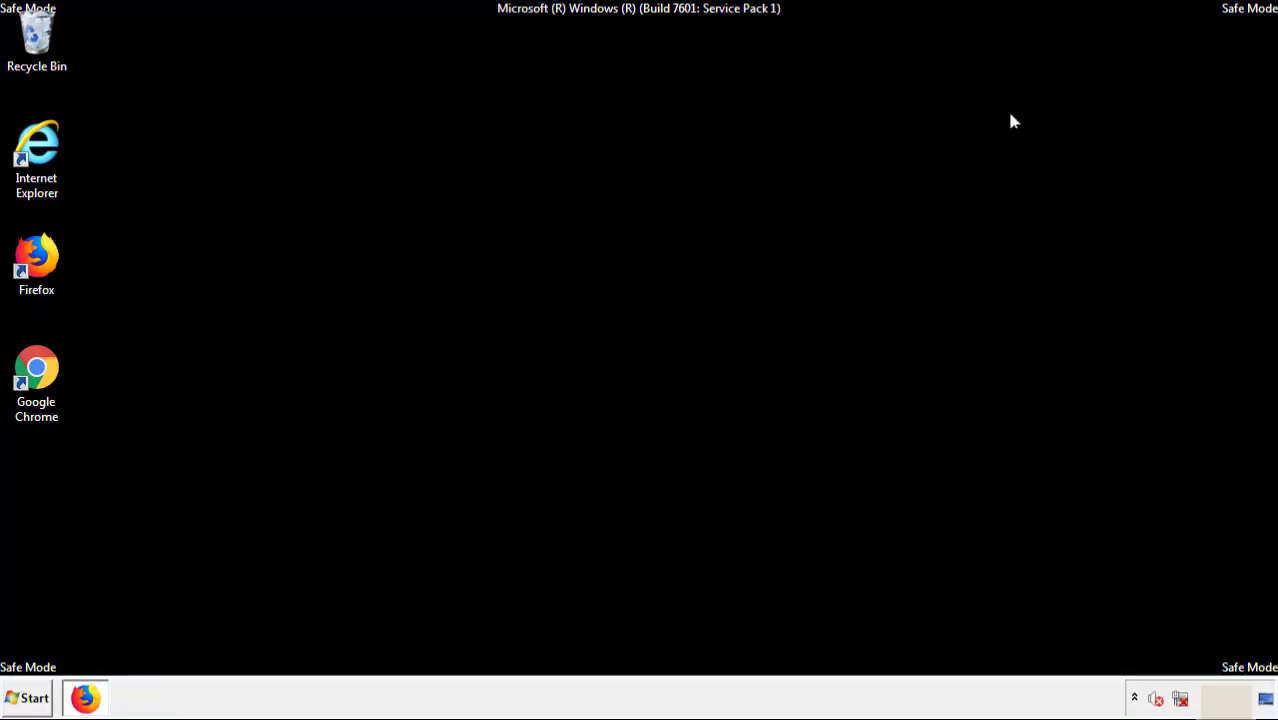
Show the Start menu's Shut down options so Restart is available.
{"action": "left_click", "coordinate": [20, 697]}
{"action": "mouse_move", "coordinate": [345, 655]}
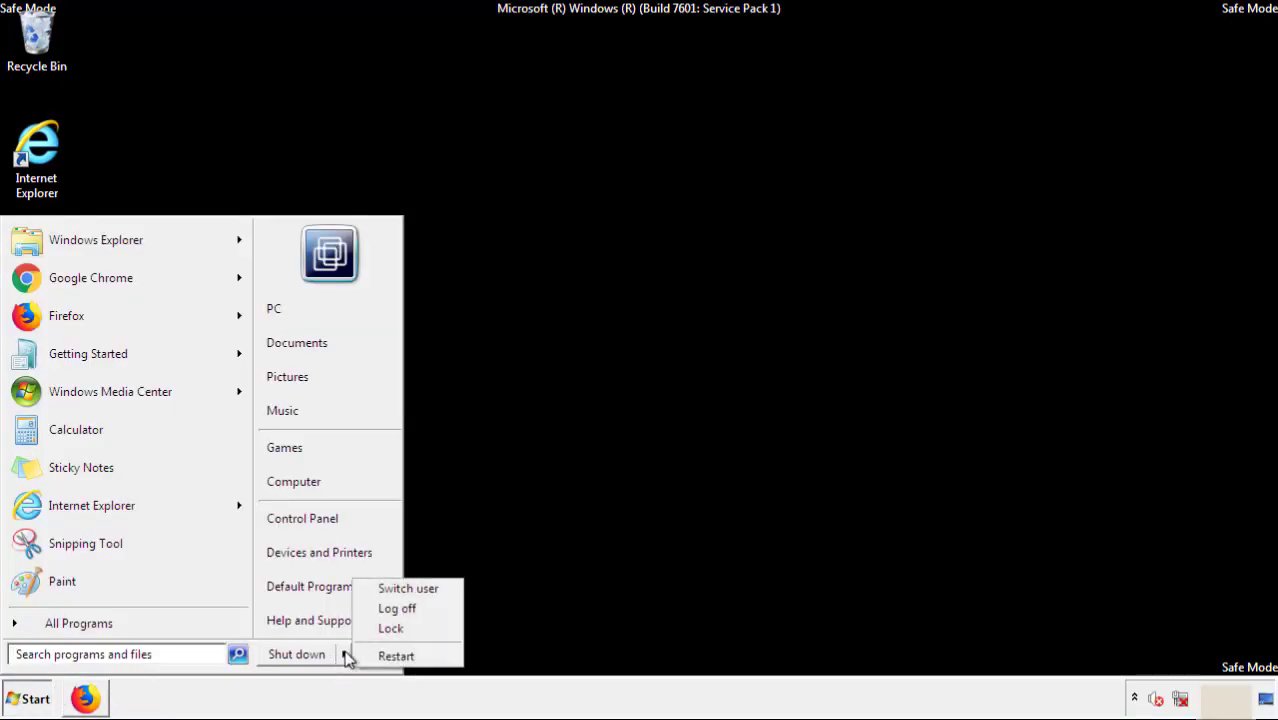